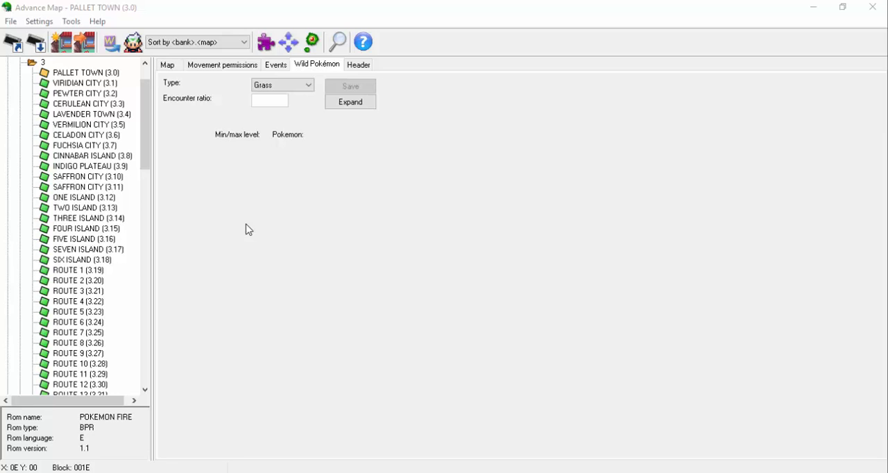
View Pallet Town's water and fishing rod encounter lists, and go back to the Grass type.
click(300, 86)
click(299, 105)
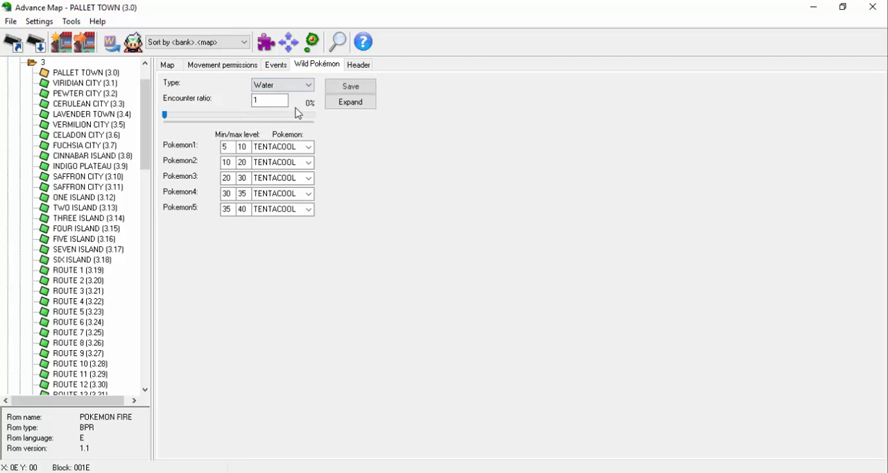
click(302, 86)
click(295, 127)
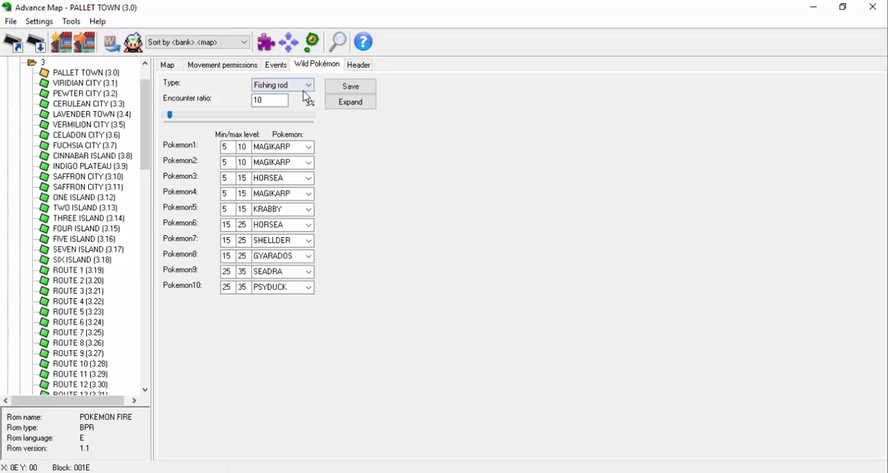
click(306, 86)
click(302, 97)
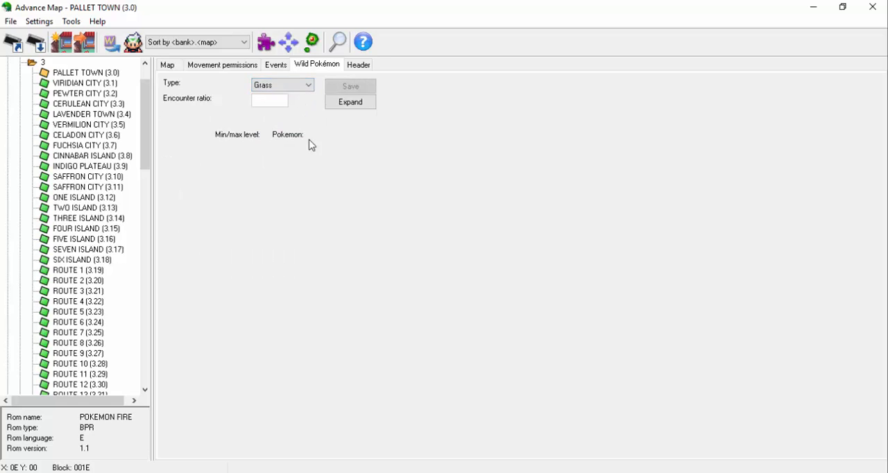
Create grass wild Pokémon data for Pallet Town alongside its water and fishing rod data.
click(334, 106)
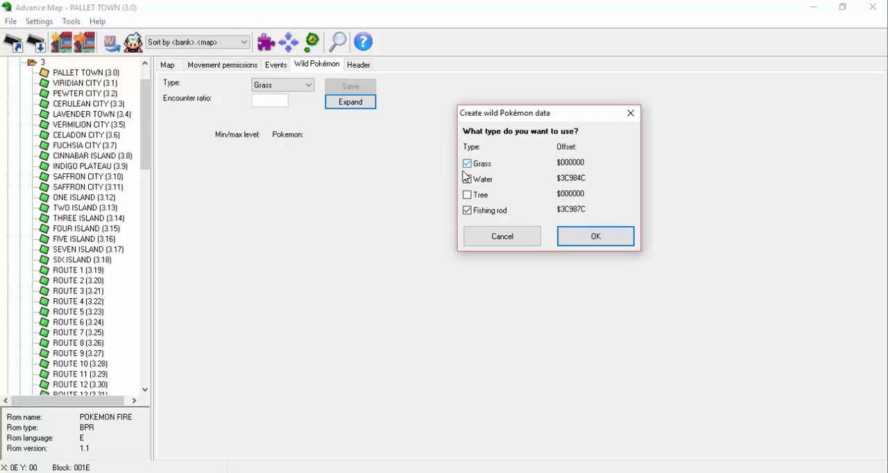
click(577, 236)
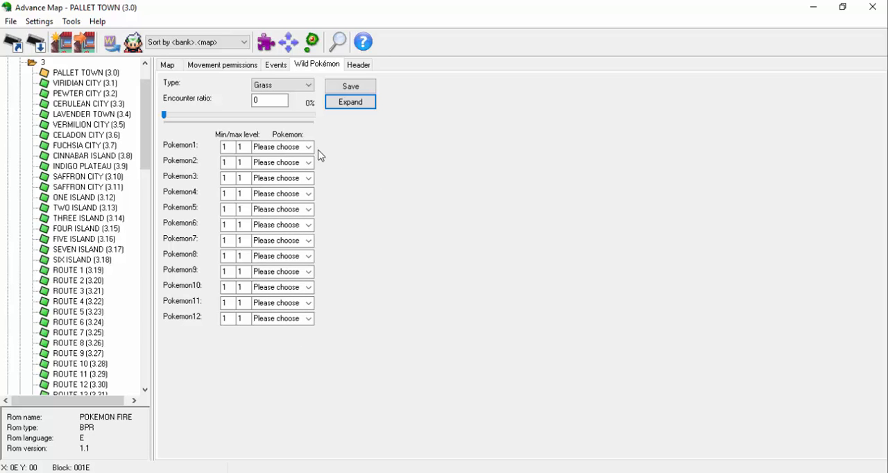
Fill grass slots Pokemon1 to Pokemon6 alternately with KAKUNA and PIDGEY, starting with KAKUNA.
click(308, 146)
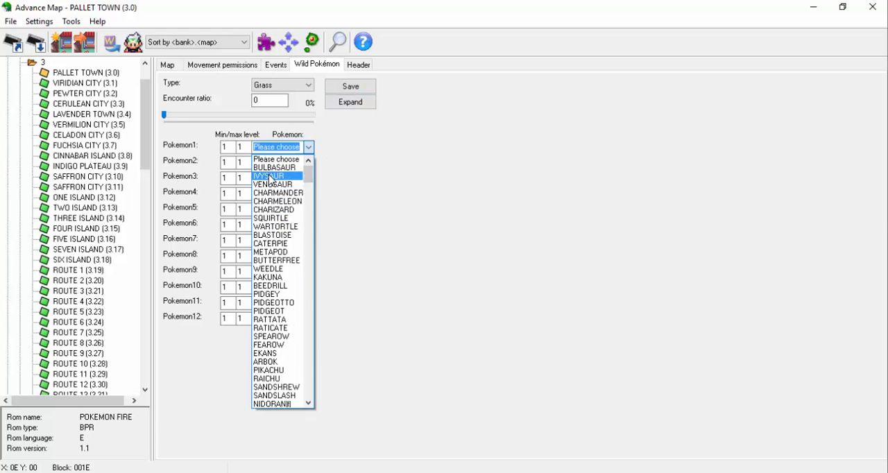
click(269, 277)
click(308, 163)
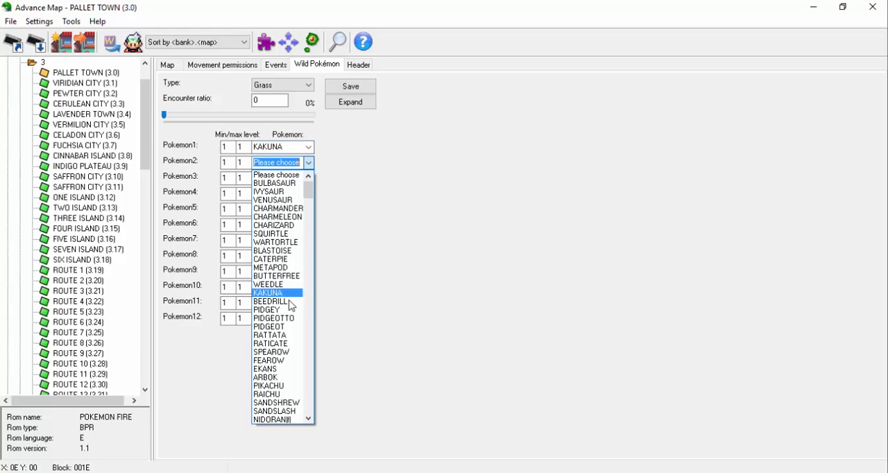
click(283, 310)
click(308, 178)
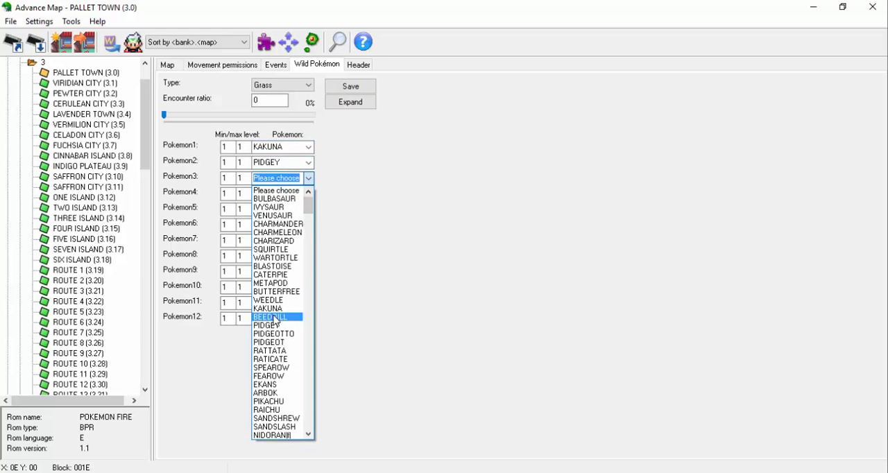
click(269, 308)
click(308, 194)
click(277, 340)
click(308, 209)
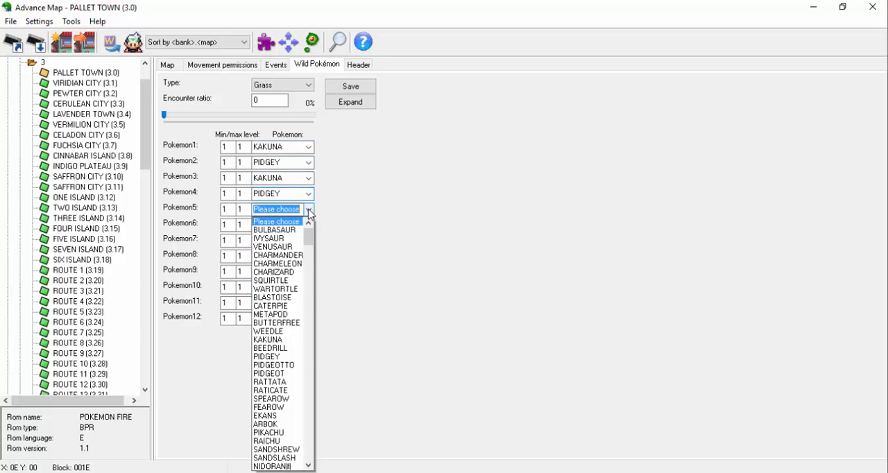
click(284, 340)
click(308, 224)
click(277, 372)
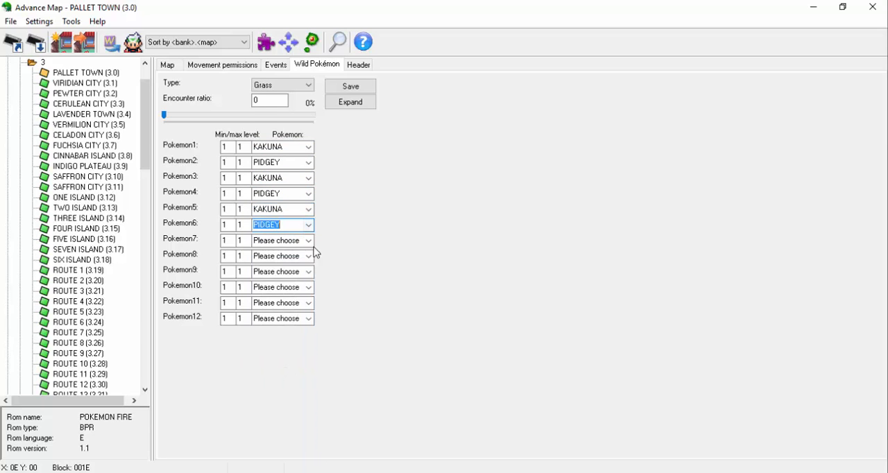
Set grass slots Pokemon7 through Pokemon11 to PIKACHU.
click(310, 242)
click(278, 224)
click(308, 256)
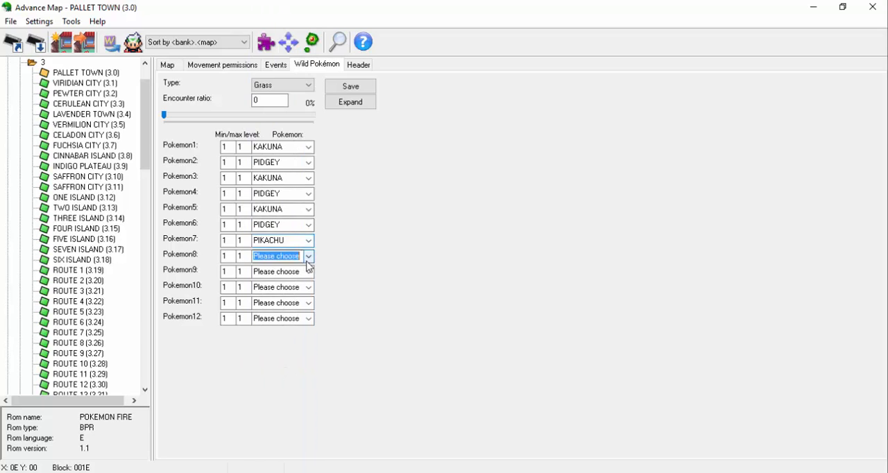
text(pik)
click(265, 6)
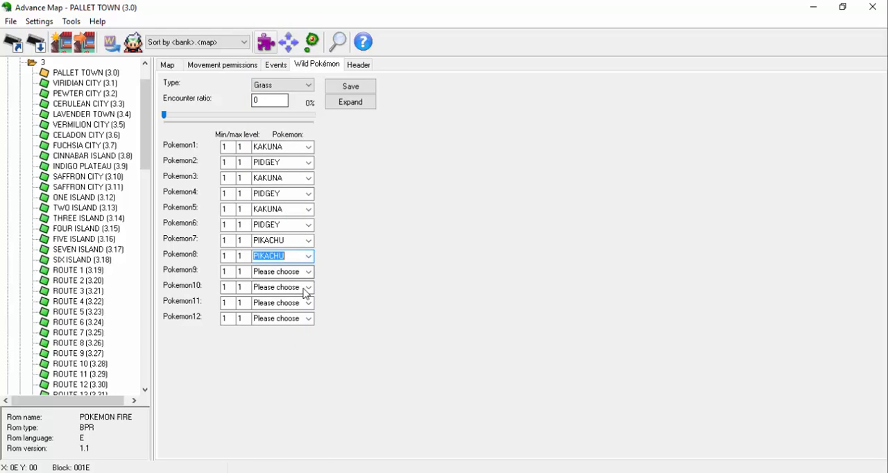
click(308, 272)
text(pikACHU)
click(264, 16)
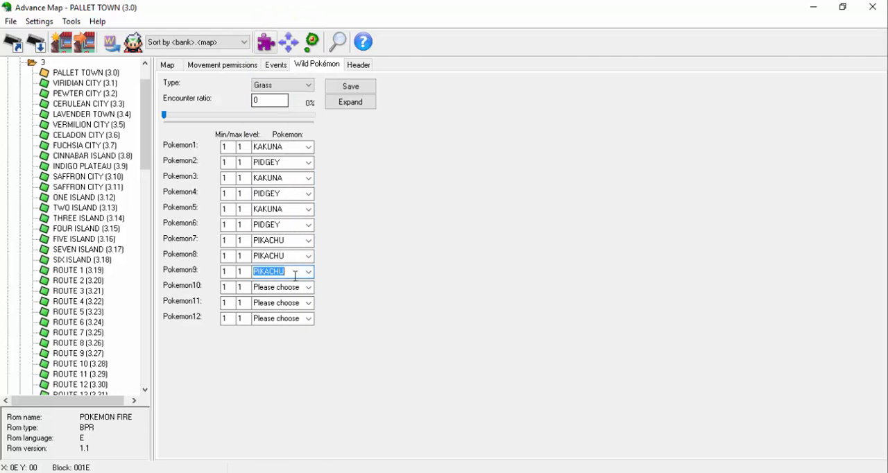
click(308, 288)
text(pikACHU)
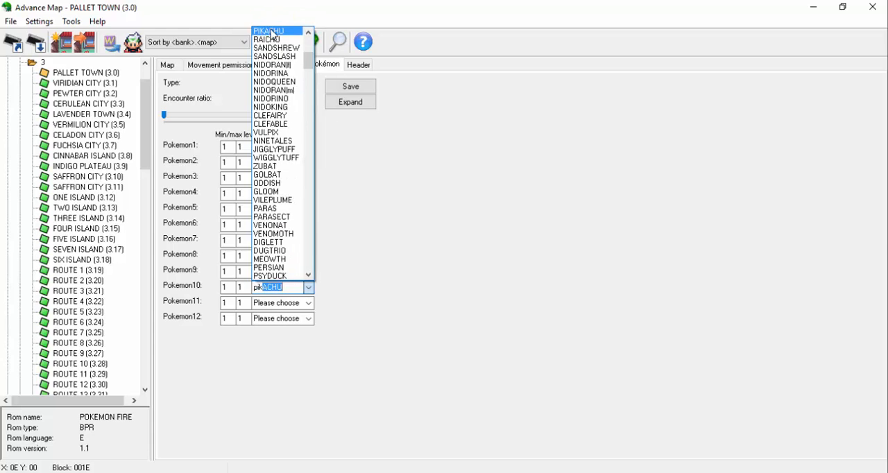
click(270, 32)
click(309, 303)
text(pikACHU)
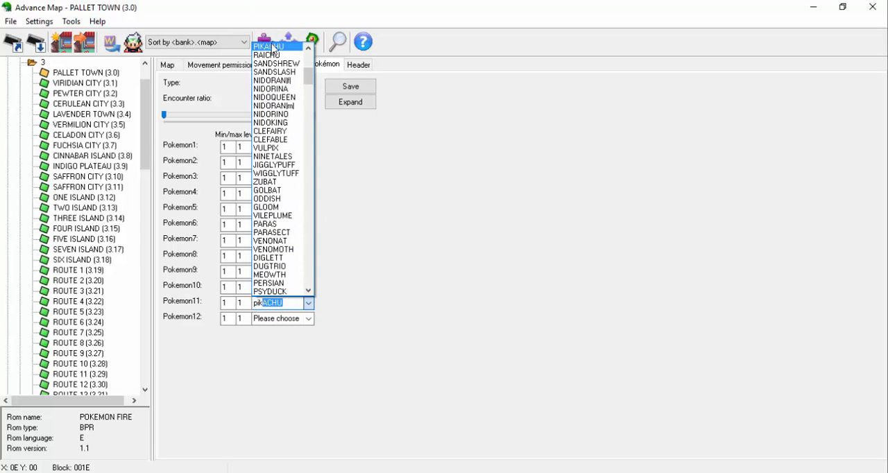
click(273, 47)
Set the Pokemon12 grass slot to POLIWHIRL.
click(308, 318)
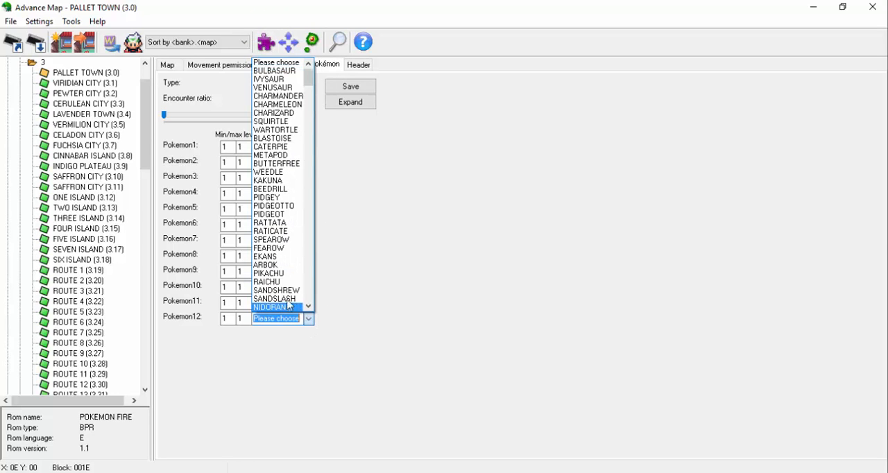
scroll(288, 306, down, 10)
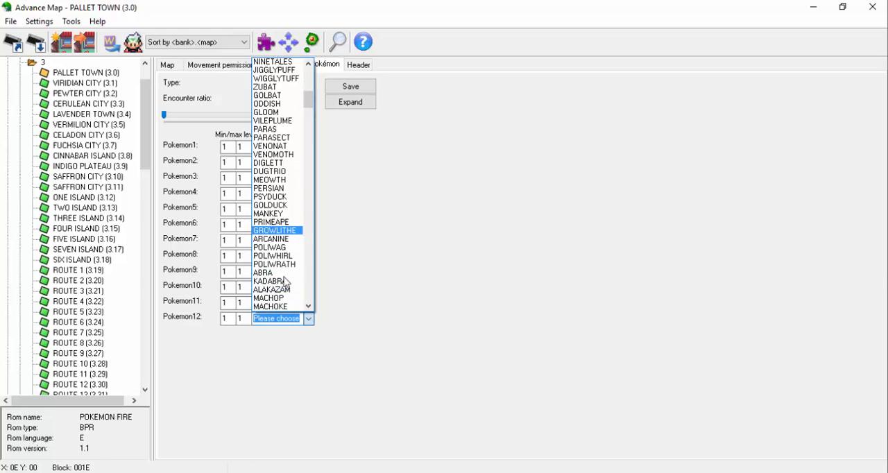
click(281, 256)
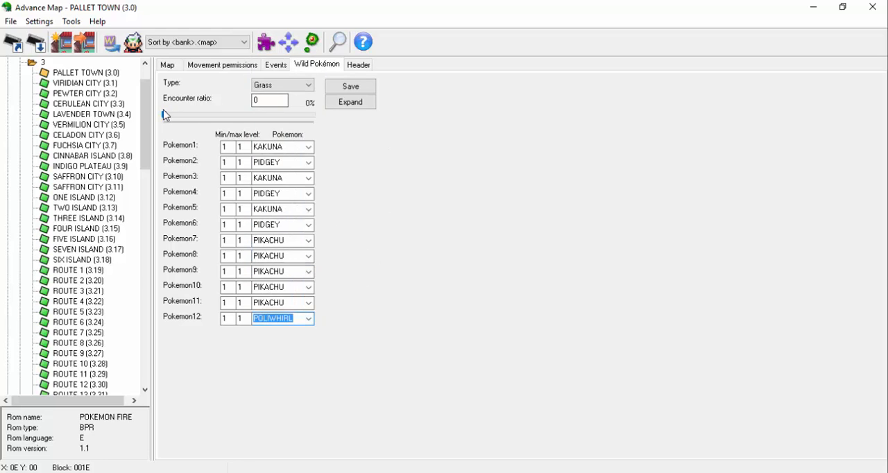
Set the grass encounter ratio to 15 and save the wild Pokémon data.
drag(165, 116, 175, 118)
double_click(271, 99)
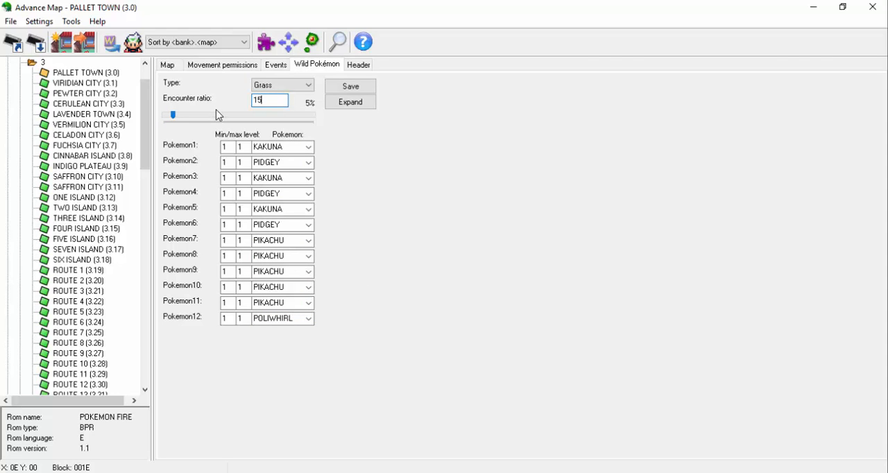
text(15)
click(352, 90)
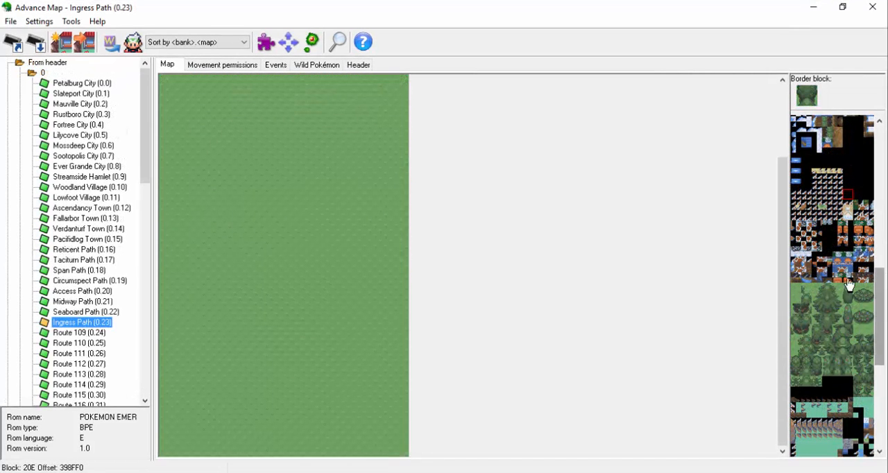
Paint a row of eight large trees across the visible upper edge of Ingress Path, with overlap blocks along their base.
click(823, 297)
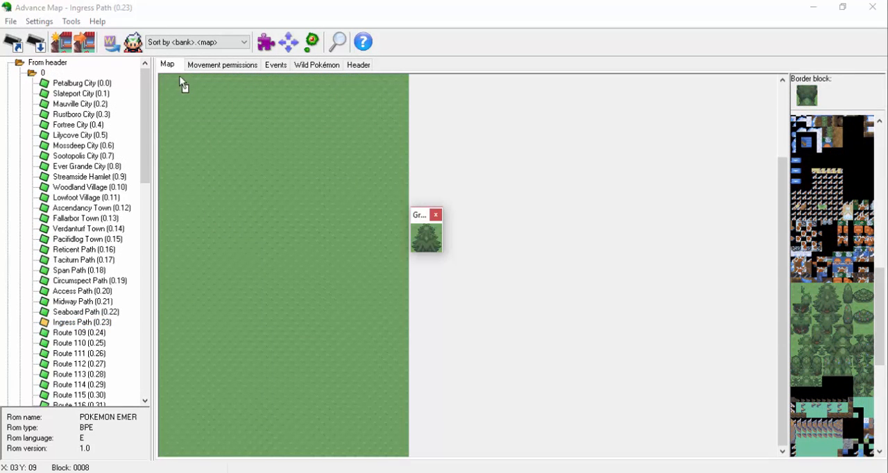
mouse_move(181, 77)
mouse_down()
mouse_move(321, 75)
mouse_move(397, 105)
mouse_up()
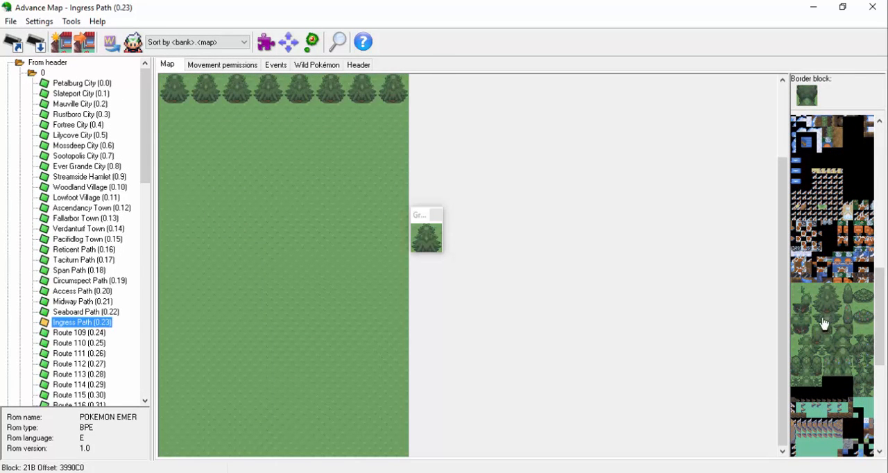
drag(822, 319, 837, 319)
drag(383, 98, 185, 95)
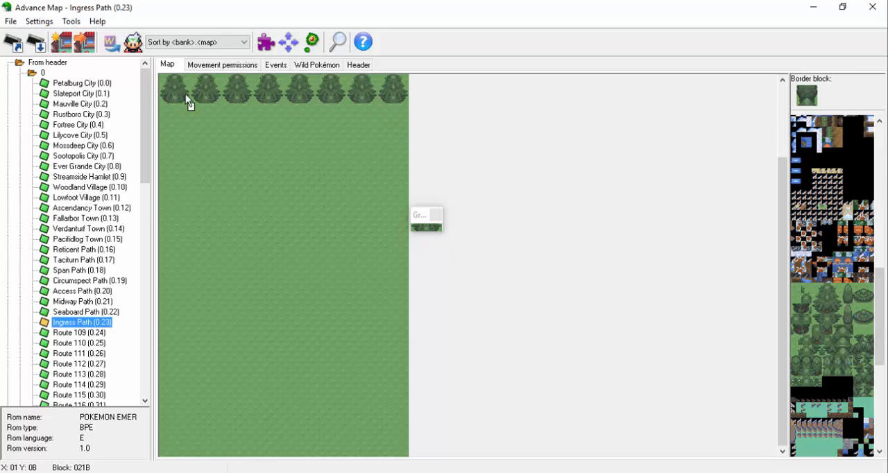
Paint a second, overlapping row of large tree blocks directly beneath the first row.
mouse_move(821, 299)
mouse_down()
mouse_move(824, 312)
mouse_move(837, 311)
mouse_up()
click(176, 109)
drag(166, 107, 389, 105)
Show the block grid over the map and hide it again.
click(39, 22)
click(54, 36)
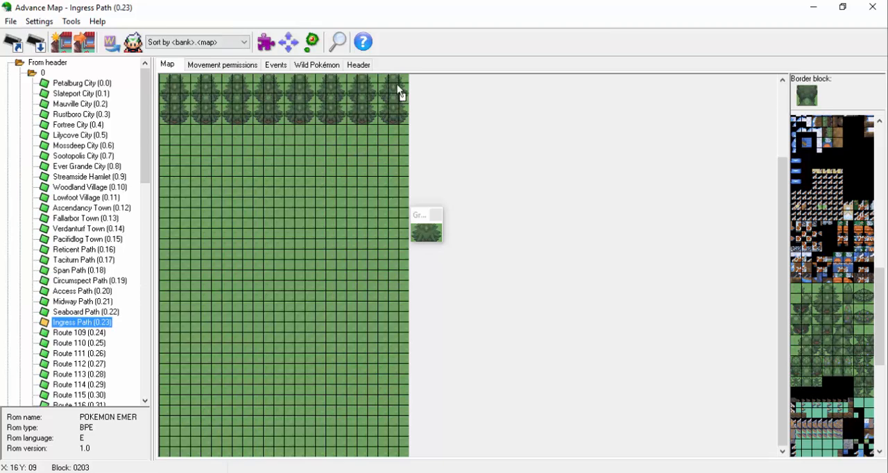
click(40, 22)
click(54, 37)
Copy an overlapping tree from the map and stack copies below the outer columns, two on the left and three on the right.
drag(181, 117, 167, 99)
click(166, 119)
click(165, 141)
click(384, 120)
click(383, 141)
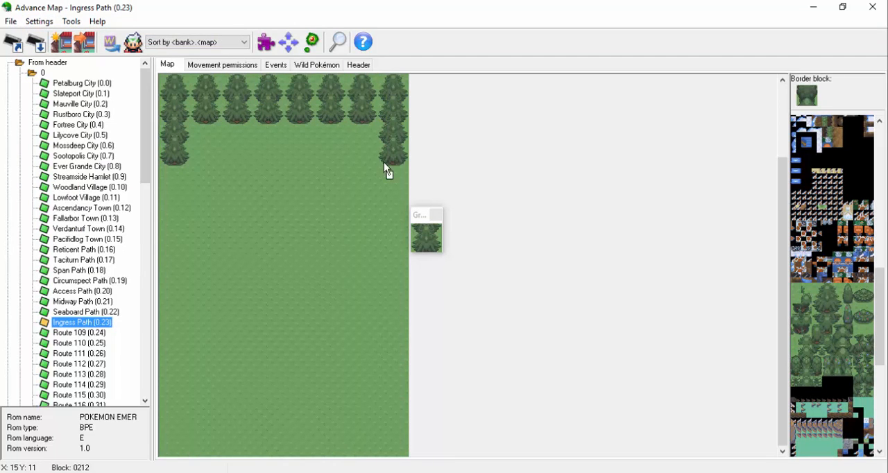
click(384, 162)
Extend the inner tree columns downward by uneven amounts with more overlapping trees, leaving the fourth column short.
click(352, 120)
right_click(340, 158)
drag(402, 183, 382, 164)
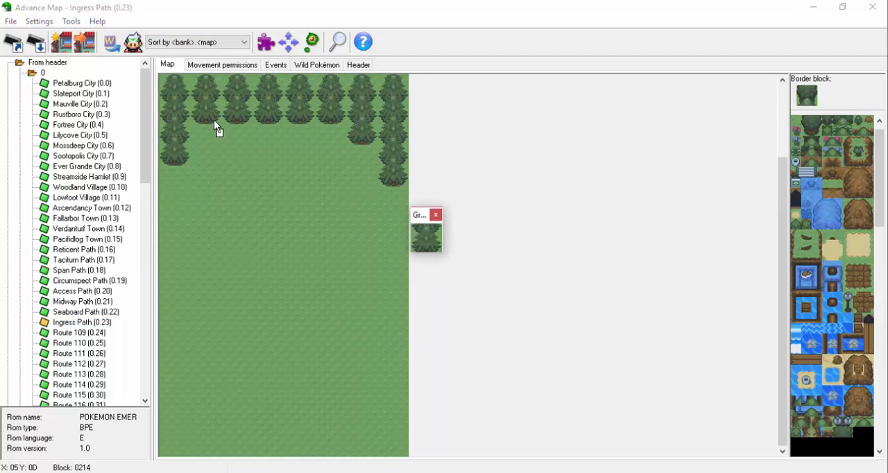
click(216, 126)
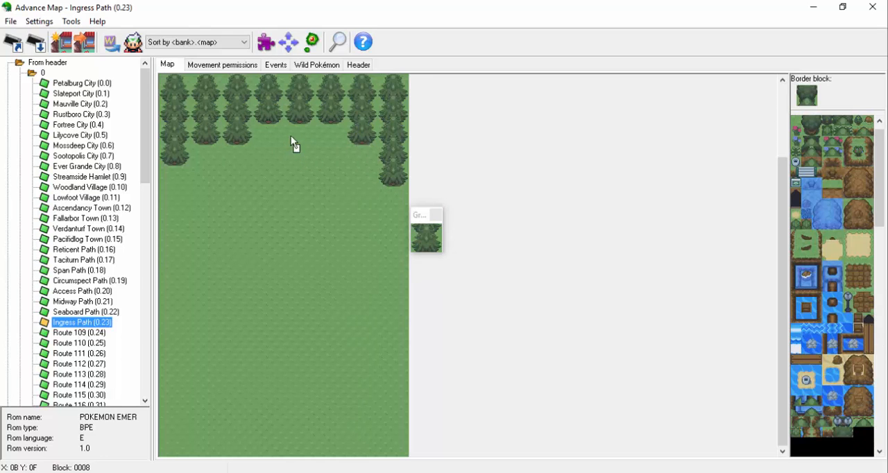
click(357, 148)
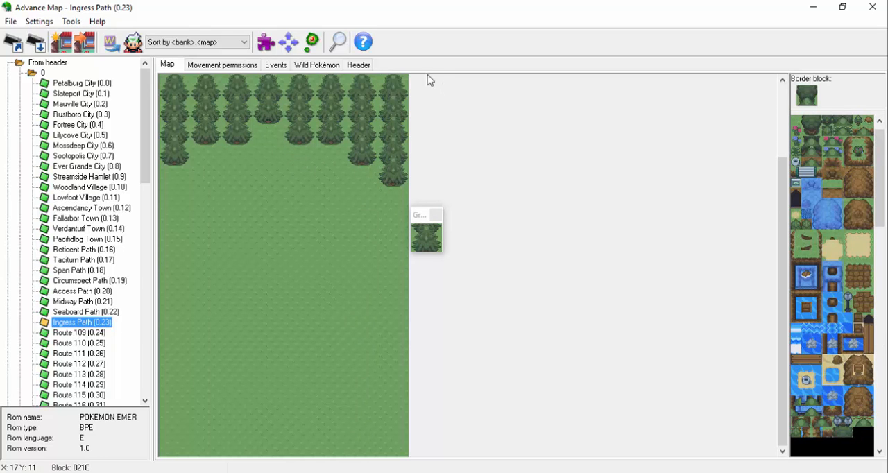
Replace the lowest tree of the second column with a separate full tree set slightly lower.
scroll(847, 129, up, 1)
click(843, 165)
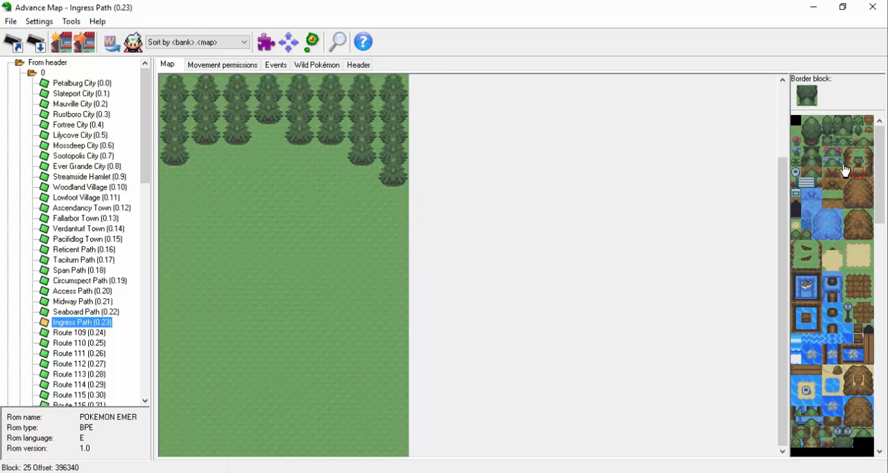
scroll(876, 164, down, 1)
click(202, 142)
right_click(241, 143)
drag(881, 160, 876, 232)
right_click(163, 78)
click(198, 133)
right_click(228, 132)
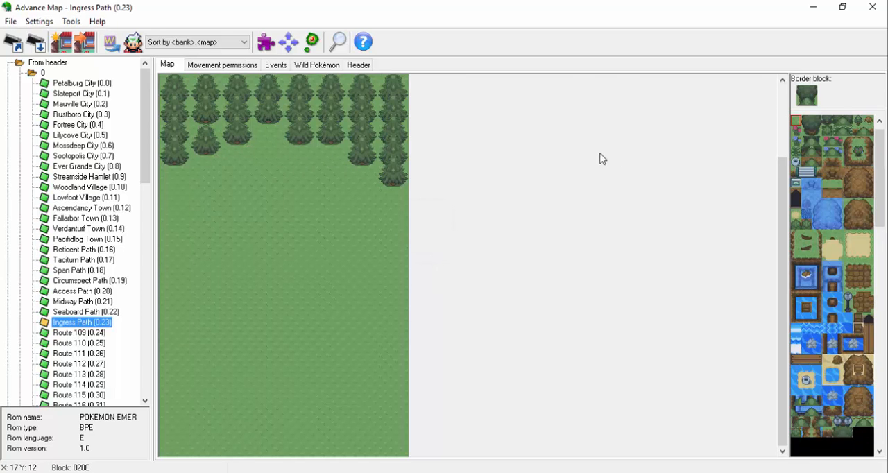
Rebuild the lowest tree of the seventh column as a separate full tree set slightly lower.
right_click(383, 180)
click(355, 172)
right_click(337, 80)
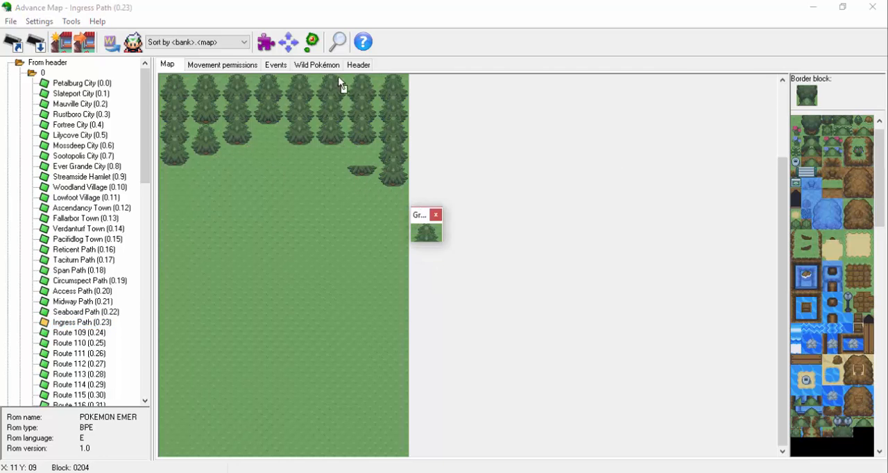
click(353, 151)
Try extending the third tree column downward with another overlapping tree.
right_click(197, 130)
click(226, 143)
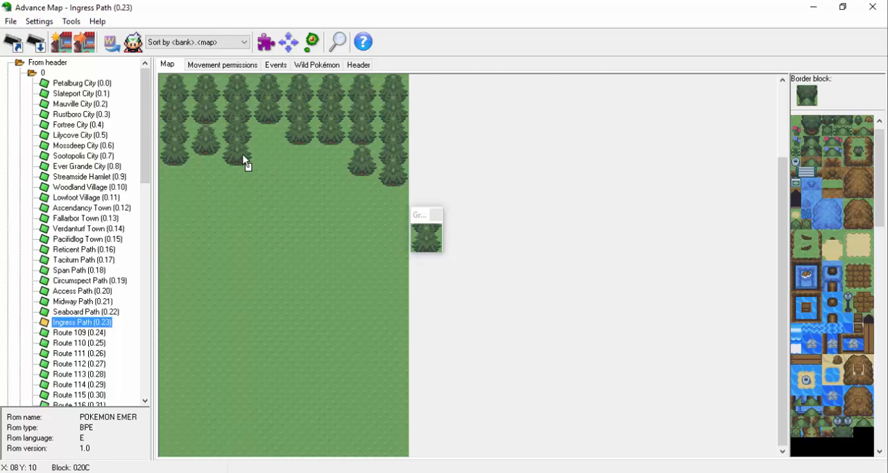
right_click(226, 121)
click(224, 143)
Build a column of stacked round trees down the left edge below the large trees, and copy a strip of it.
mouse_move(878, 181)
mouse_down()
mouse_move(876, 329)
mouse_move(879, 163)
mouse_up()
right_click(807, 132)
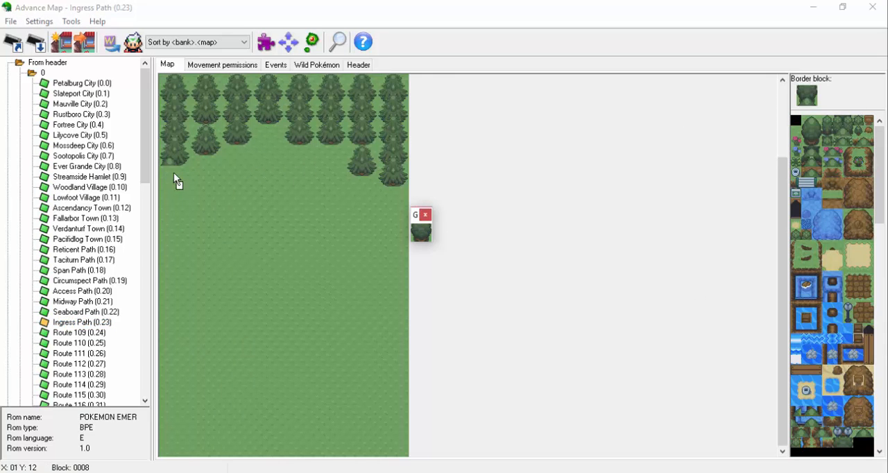
click(169, 174)
right_click(805, 153)
click(167, 182)
right_click(806, 134)
click(168, 189)
right_click(170, 191)
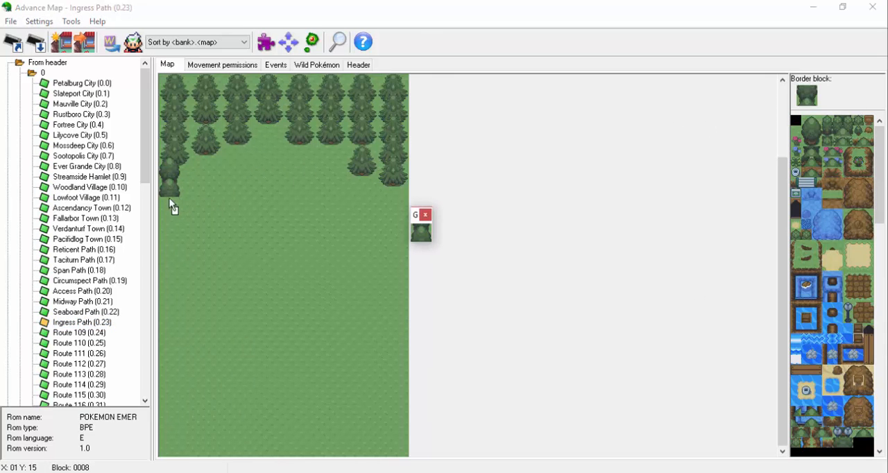
drag(170, 200, 165, 386)
right_click(166, 183)
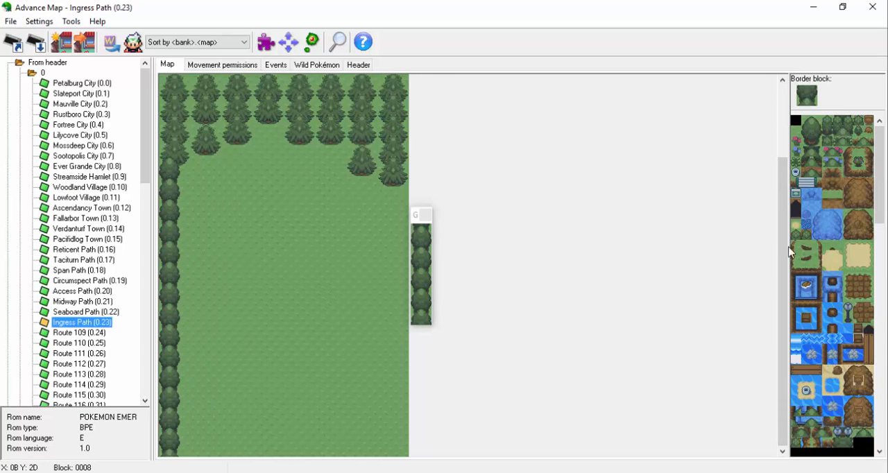
Line the map's right edge with a column of stacked round trees and restore the bottom of the large tree above the left column.
click(167, 65)
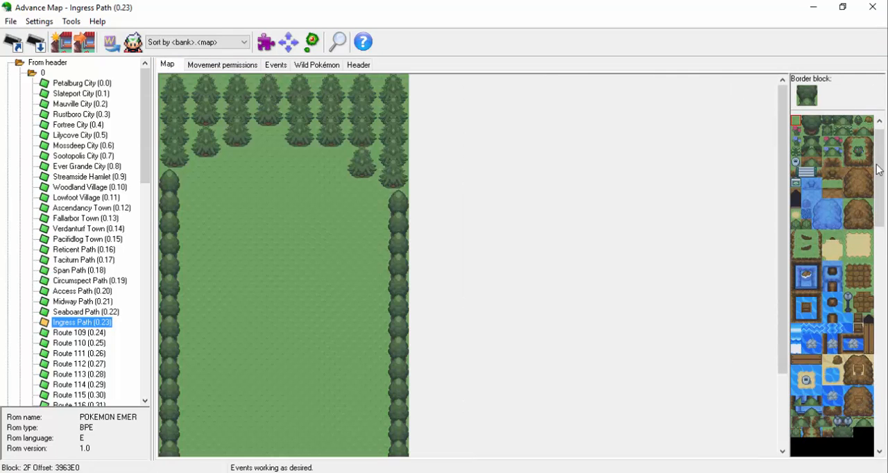
scroll(880, 167, up, 1)
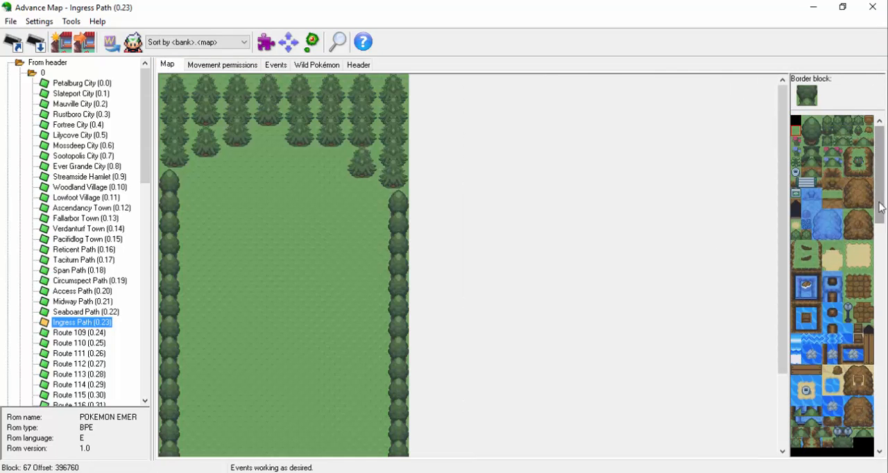
drag(882, 198, 837, 341)
click(229, 147)
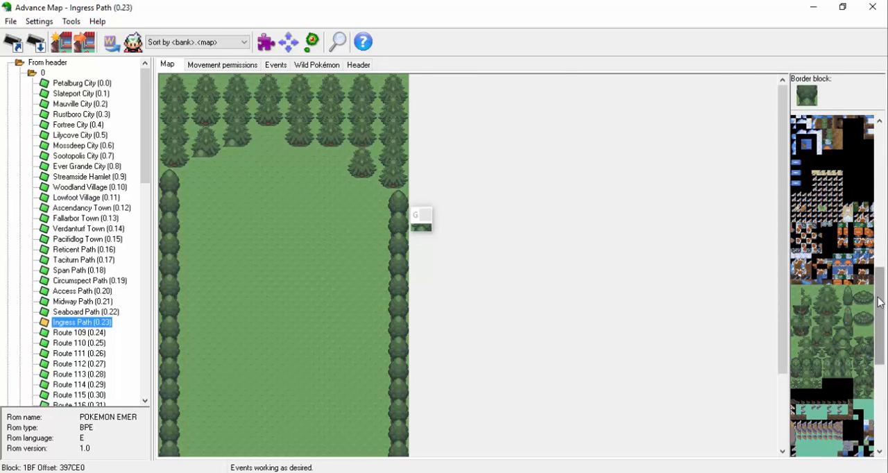
Place five round trees in a diagonal stagger below the second and third large-tree columns.
drag(880, 302, 880, 159)
mouse_move(805, 132)
mouse_down()
mouse_move(815, 143)
mouse_move(807, 143)
mouse_up()
click(195, 164)
click(227, 153)
click(818, 161)
click(196, 172)
click(807, 120)
click(185, 174)
click(185, 184)
drag(195, 173, 188, 194)
click(216, 164)
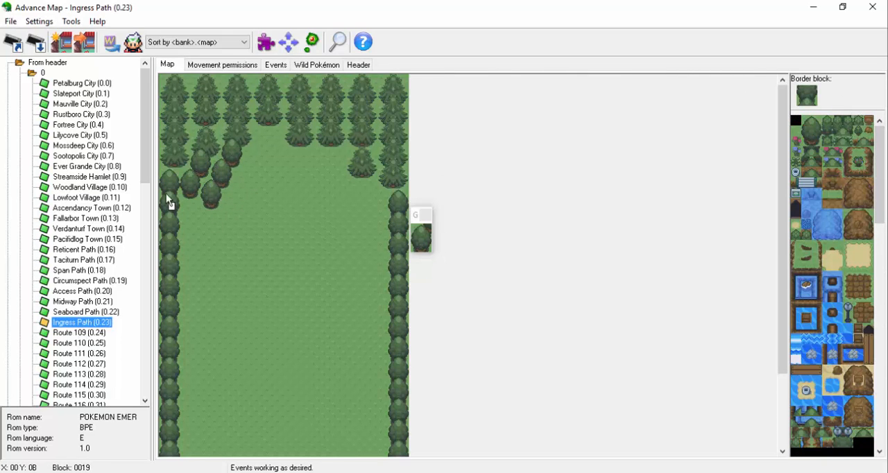
Extend the upper-left grove with one tree stacked beside the left column and another at its inner end.
click(185, 195)
click(812, 163)
click(224, 184)
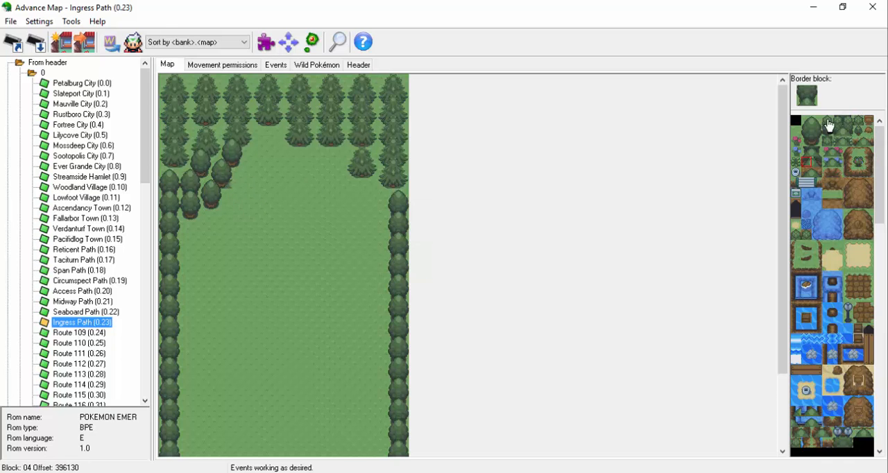
click(817, 120)
click(237, 184)
drag(207, 194, 217, 202)
click(227, 195)
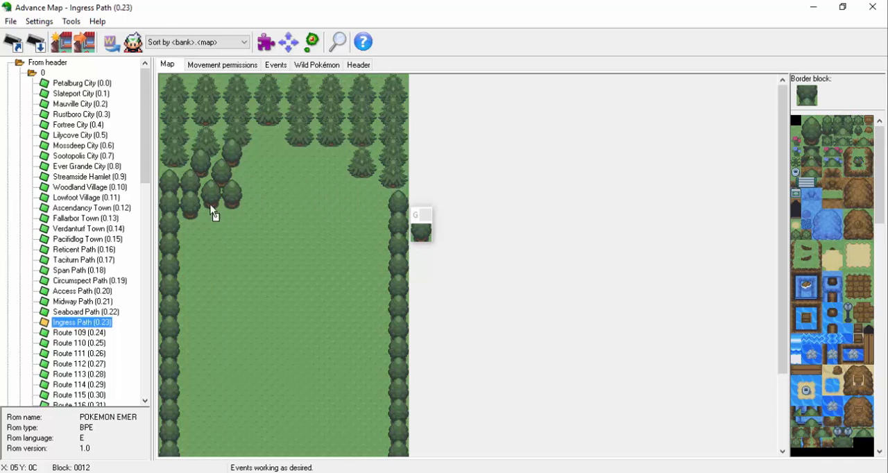
Stack a short column of round trees beside the left edge, leaving a small gap below the upper-left grove.
drag(817, 121, 807, 142)
click(186, 225)
drag(165, 236, 175, 278)
click(185, 246)
drag(185, 215, 195, 215)
click(185, 287)
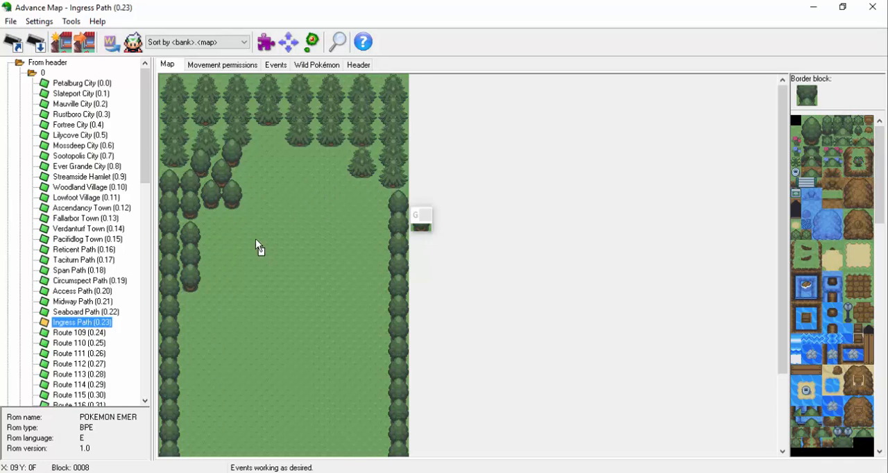
Place four round trees stepping down toward the right edge below the fifth, sixth and seventh large-tree columns.
right_click(255, 237)
drag(880, 165, 880, 288)
click(304, 148)
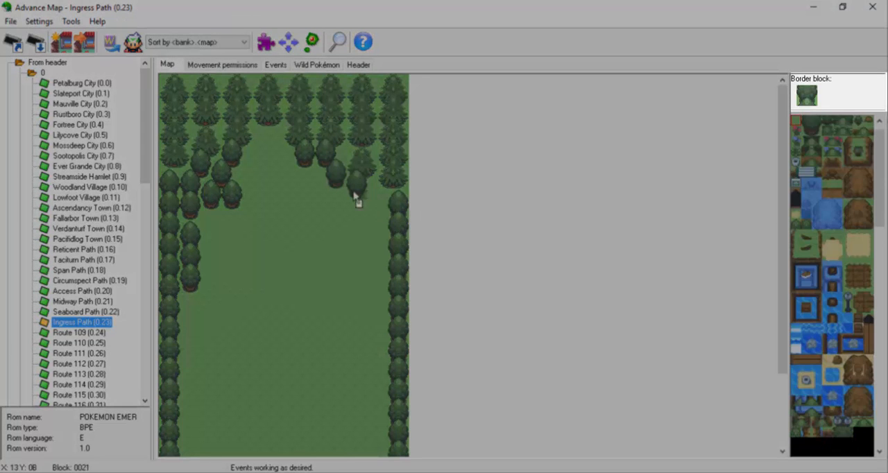
right_click(367, 195)
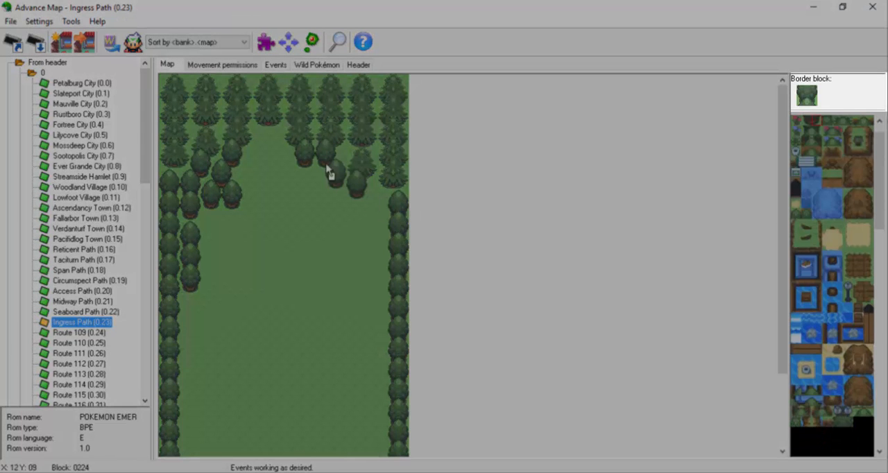
Stack round trees beside the right edge column and add one beneath the lowest tree of the right-hand stagger.
drag(880, 186, 880, 322)
click(846, 351)
click(372, 195)
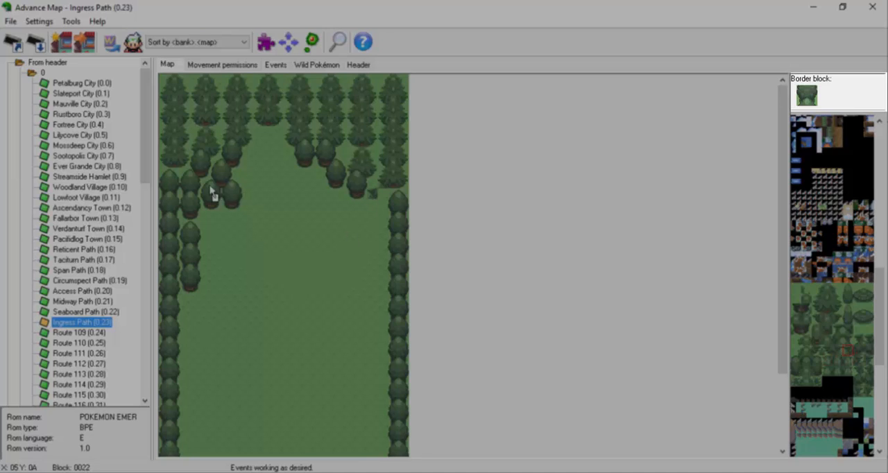
right_click(362, 194)
click(371, 186)
right_click(305, 164)
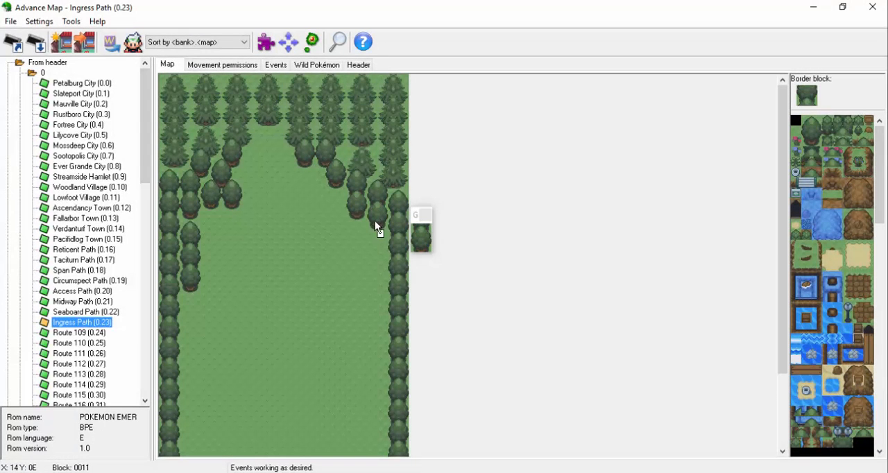
Lengthen the inner columns of the upper-right grove downward and thicken its stepped inner edge with more round trees.
click(378, 260)
right_click(229, 191)
right_click(227, 184)
click(310, 163)
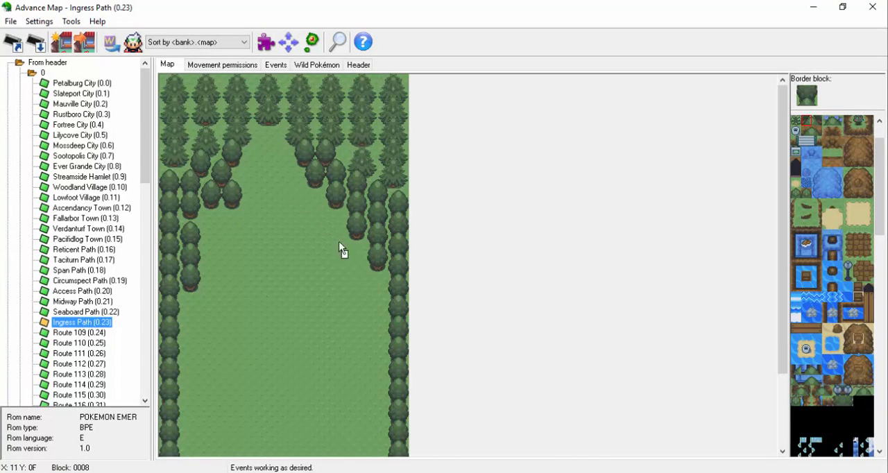
Shorten the third tree column from the right edge and set a separate round tree below a gap.
right_click(338, 241)
drag(351, 236, 361, 226)
right_click(372, 268)
click(352, 216)
right_click(227, 185)
click(355, 234)
right_click(353, 236)
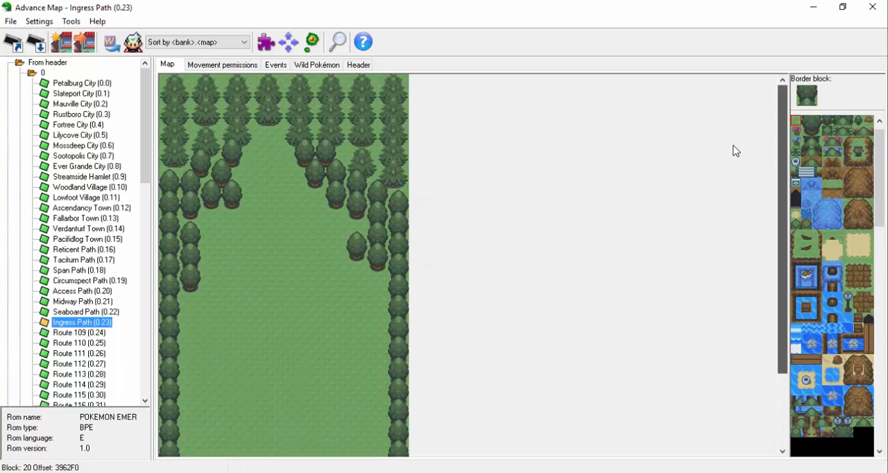
Build an irregular cluster of six round trees in the middle of the path.
right_click(203, 208)
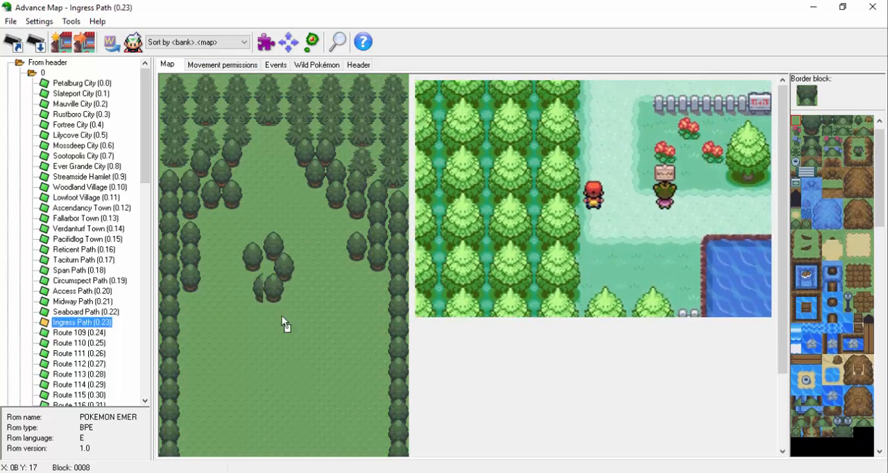
click(268, 236)
click(278, 256)
click(268, 277)
click(247, 266)
click(248, 246)
click(289, 276)
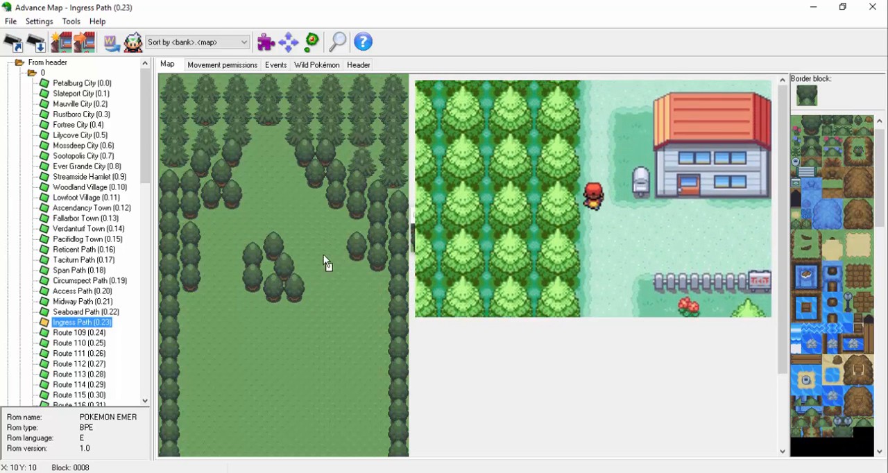
Place two stacked round trees beside the left edge, below the gap under the existing short column.
right_click(324, 254)
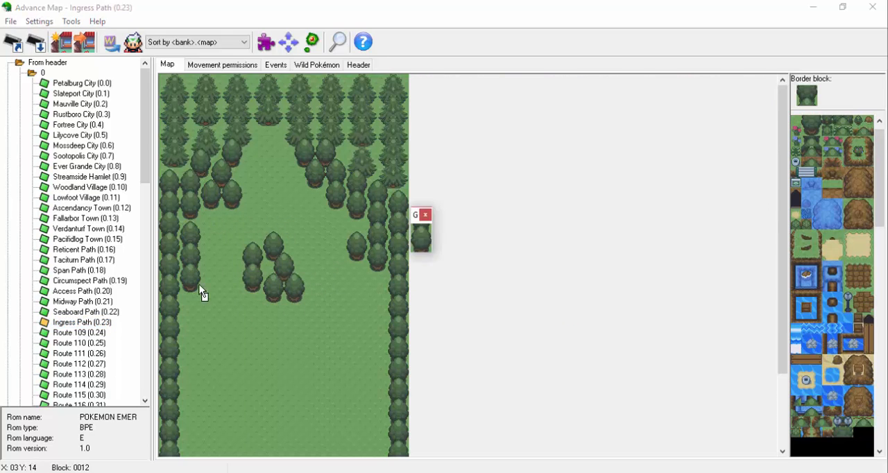
scroll(195, 243, down, 4)
right_click(352, 149)
click(185, 210)
right_click(185, 180)
click(185, 231)
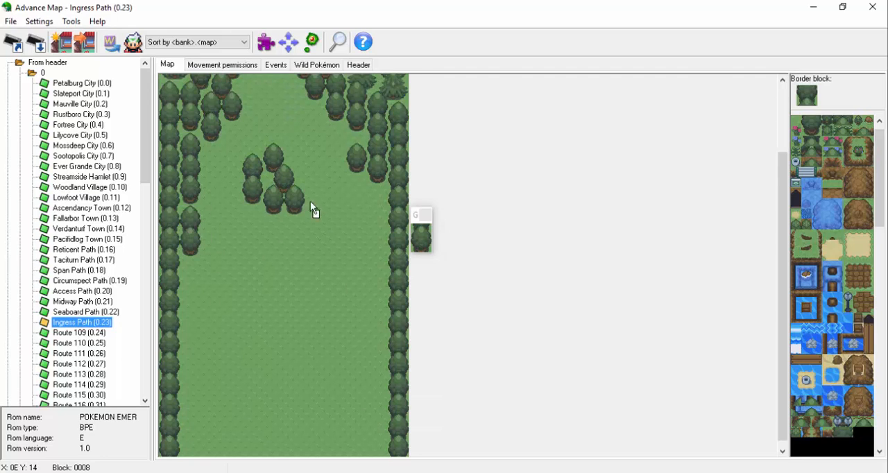
Extend the middle-left grove inward with a second tree column, a longer outer column and a single inner tree.
right_click(352, 148)
click(206, 220)
right_click(184, 234)
click(186, 252)
right_click(352, 147)
click(249, 243)
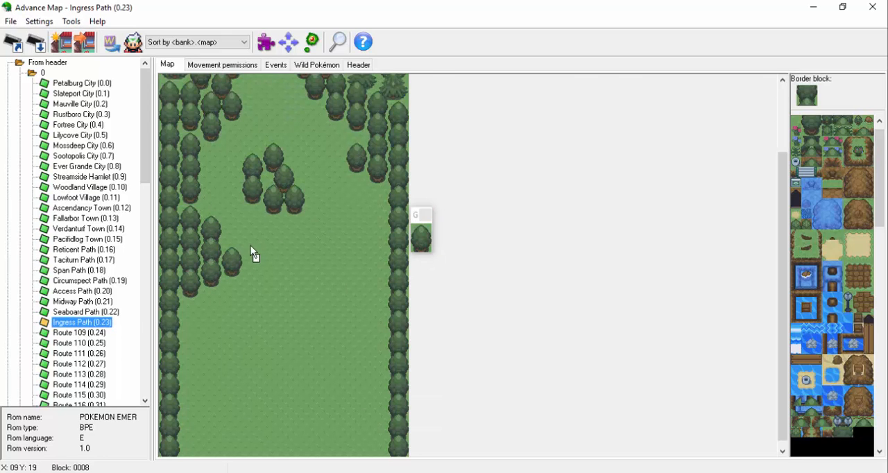
Continue the middle-left grove inward with staggered round trees, ending in a single tree below the central cluster.
right_click(237, 232)
click(226, 253)
right_click(208, 262)
click(227, 271)
click(247, 261)
right_click(351, 149)
click(269, 248)
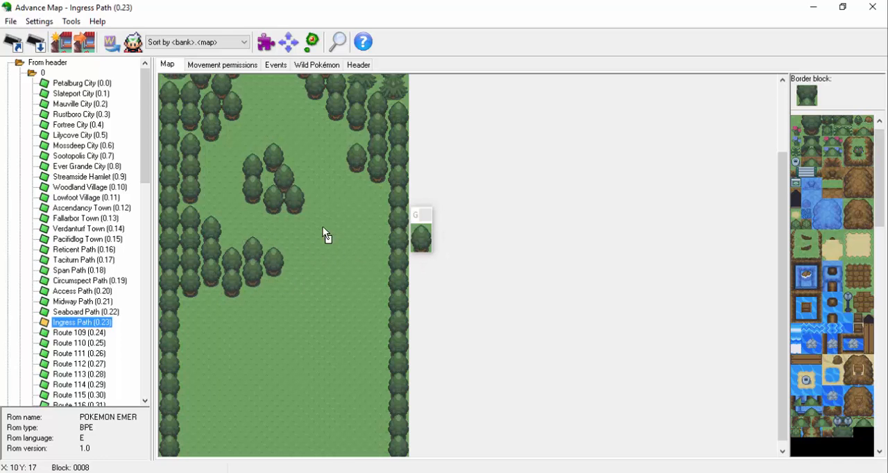
Add a round tree at the central cluster's lower-right end and place the two end pieces of a ledge.
click(311, 198)
drag(880, 208, 880, 201)
click(796, 257)
click(310, 229)
click(806, 245)
click(289, 272)
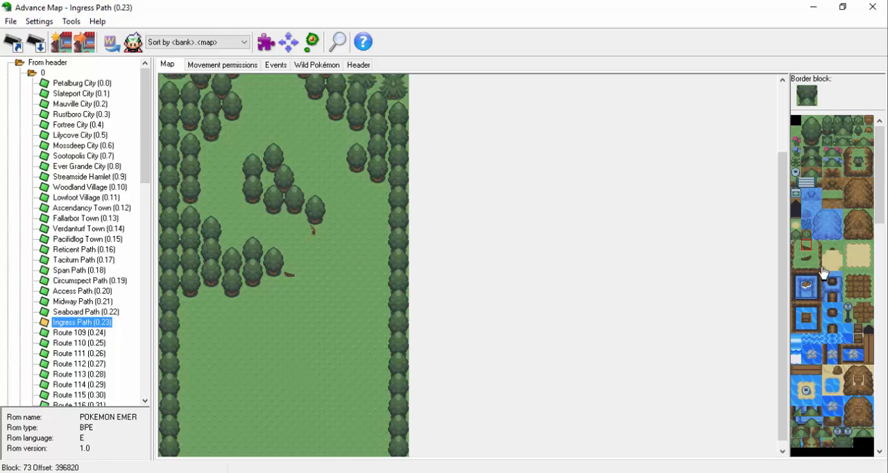
Join the ledge ends with corner and straight pieces to close the gap between the central cluster and the middle-left grove.
click(818, 266)
click(310, 271)
click(807, 268)
click(300, 272)
click(817, 256)
drag(310, 261, 311, 240)
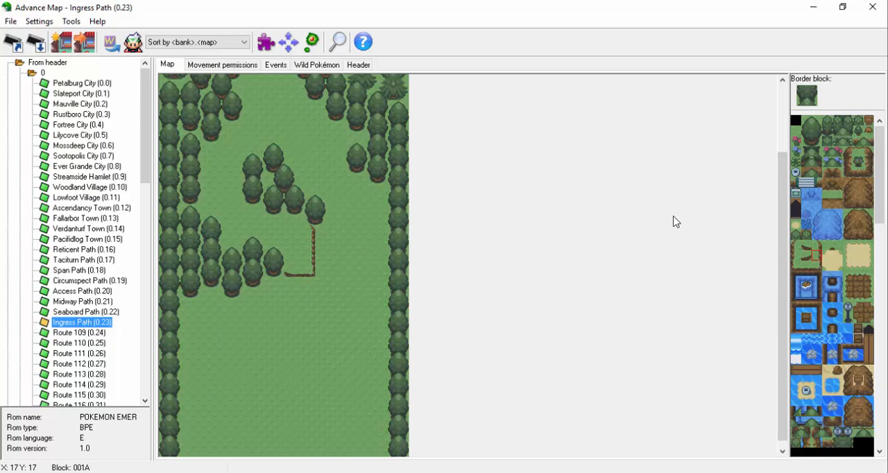
Stack three round trees beside the right edge column, below the upper-right grove.
mouse_move(781, 217)
mouse_down()
mouse_move(765, 208)
mouse_move(755, 152)
mouse_move(750, 212)
mouse_move(780, 212)
mouse_up()
right_click(396, 185)
click(371, 185)
right_click(375, 155)
click(374, 204)
click(375, 225)
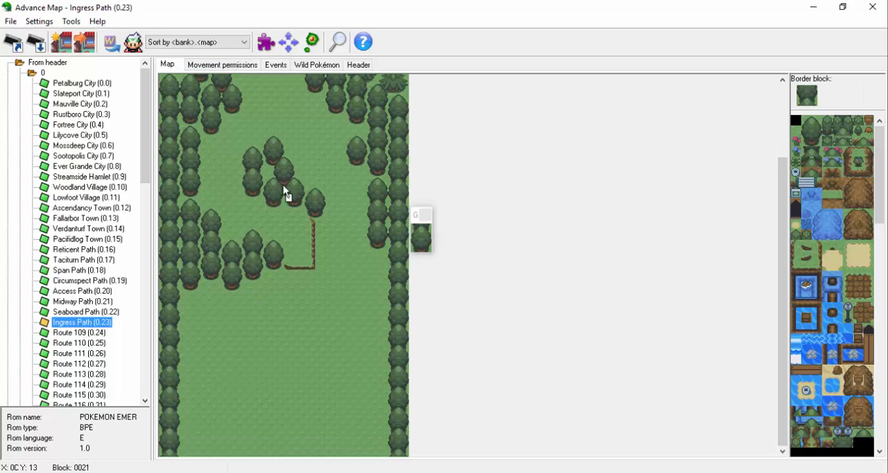
Widen the right border below that stack with one offset round tree and a row of two trees beneath it.
right_click(280, 185)
click(364, 246)
right_click(287, 186)
click(359, 268)
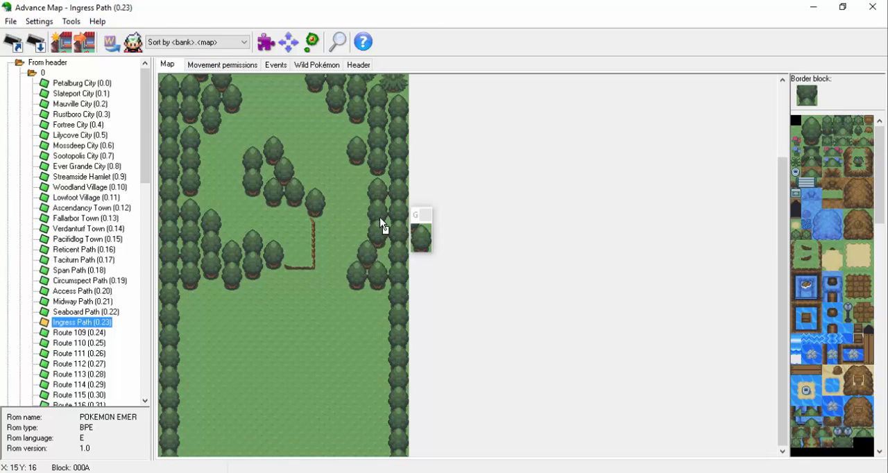
Fill the lower right border with two more full tree columns and thicken the left border with additional round trees.
right_click(235, 275)
click(356, 291)
click(375, 290)
Paste a copied block of trees below the ledge and trim it with grass into a three-column cluster.
click(285, 297)
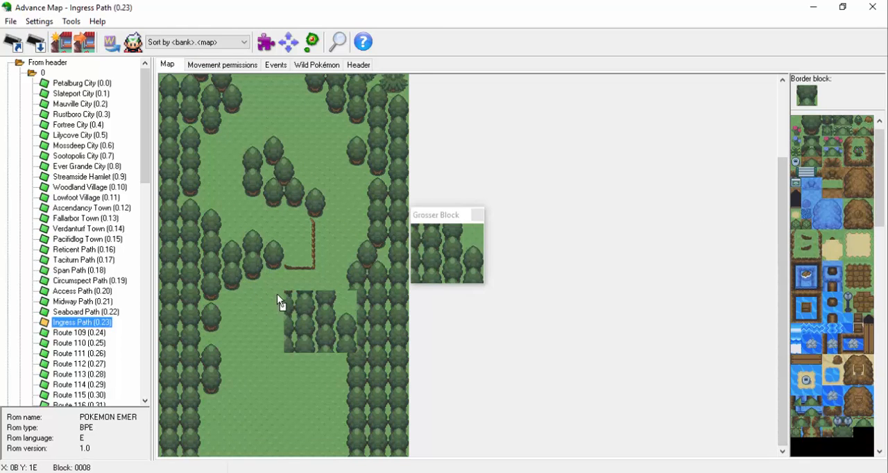
click(278, 297)
right_click(349, 295)
right_click(331, 307)
click(314, 361)
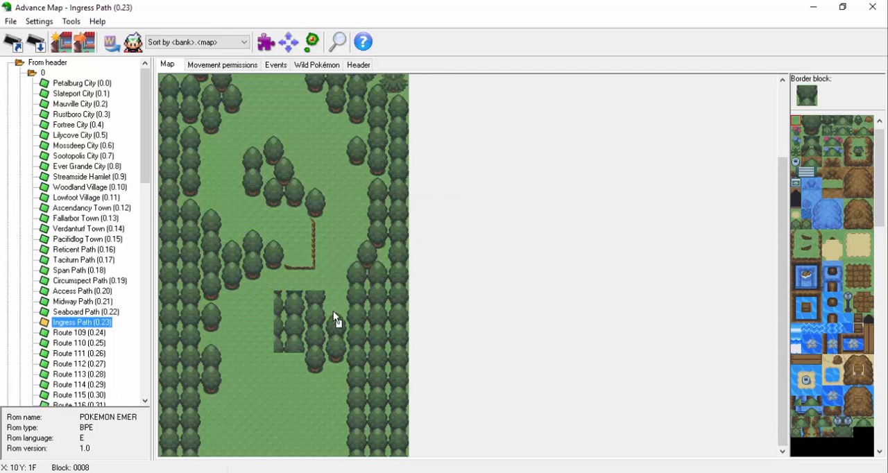
drag(275, 295, 287, 353)
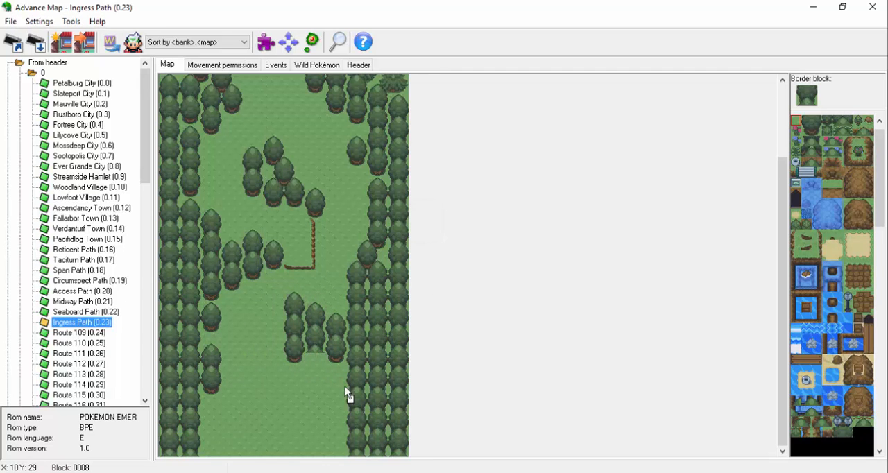
right_click(331, 359)
Finish the base of the lower cluster and extend it downward with two offset rows of two round trees.
click(309, 351)
right_click(206, 312)
right_click(301, 202)
click(316, 362)
right_click(269, 184)
click(299, 362)
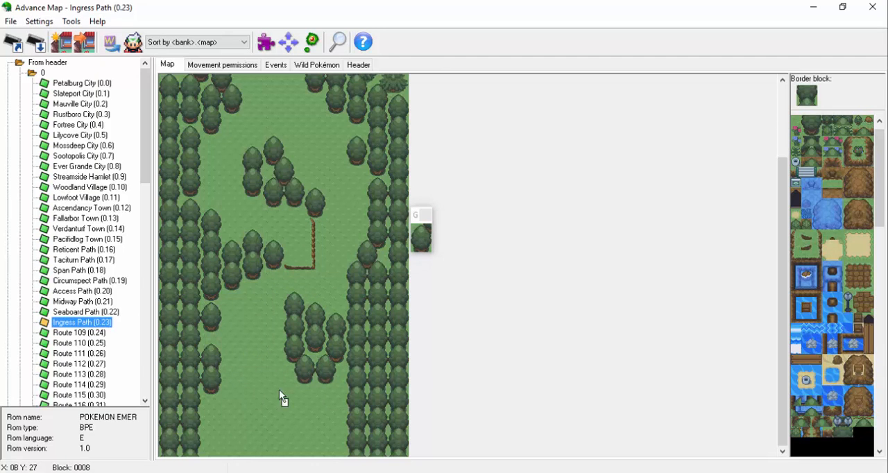
right_click(294, 362)
click(309, 381)
right_click(310, 202)
click(330, 381)
Add single trees beside the lower cluster and the left border, and extend the left border's third column to the map's bottom.
right_click(208, 350)
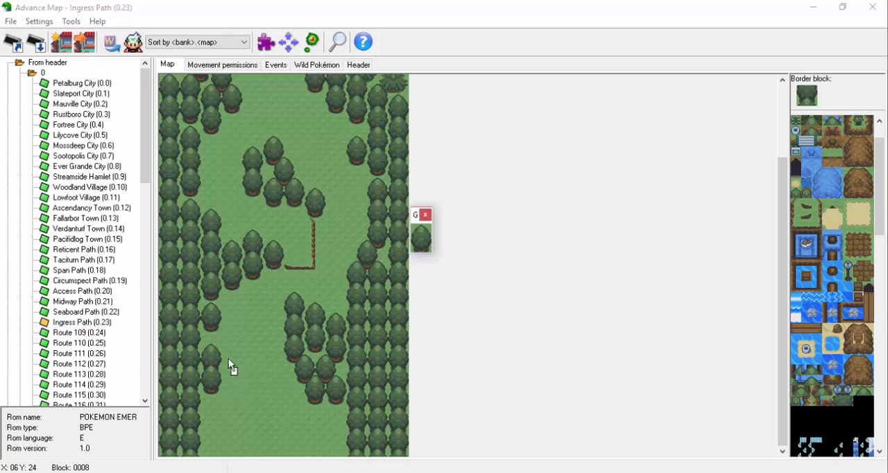
click(228, 358)
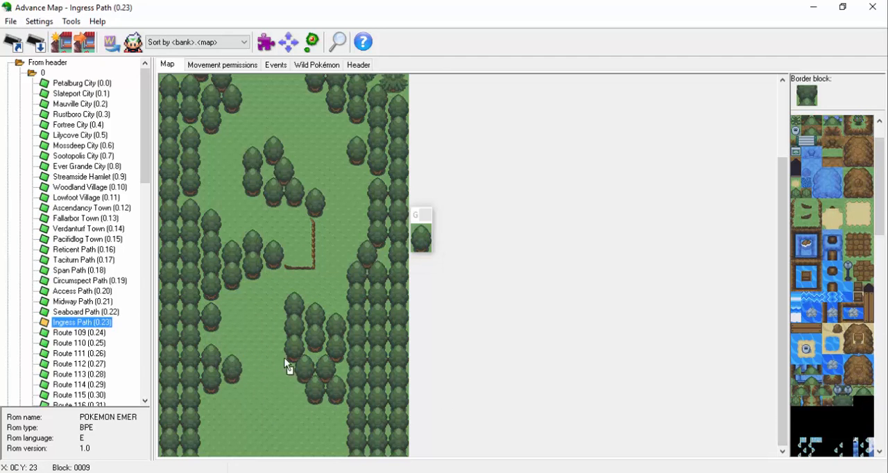
right_click(209, 377)
click(208, 390)
click(207, 406)
right_click(207, 388)
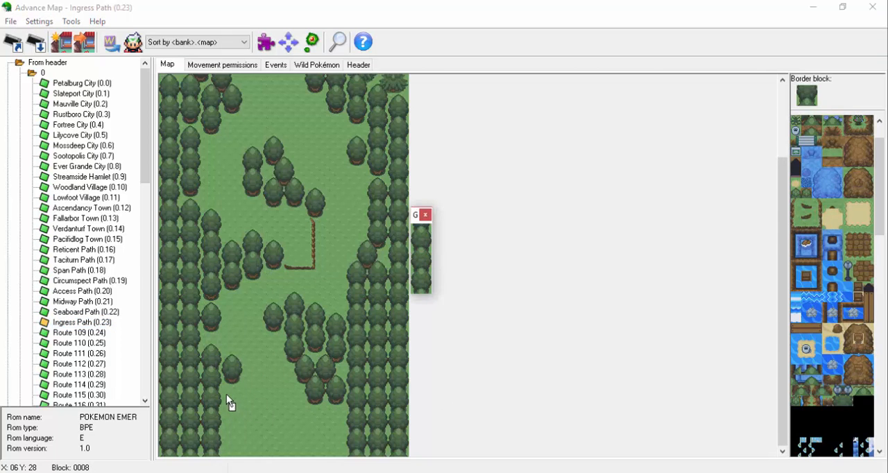
Add a fourth tree column to the lower left border and start a fifth with one tree at the map's bottom.
click(226, 394)
right_click(236, 360)
click(229, 389)
right_click(236, 437)
click(247, 431)
right_click(236, 360)
click(250, 428)
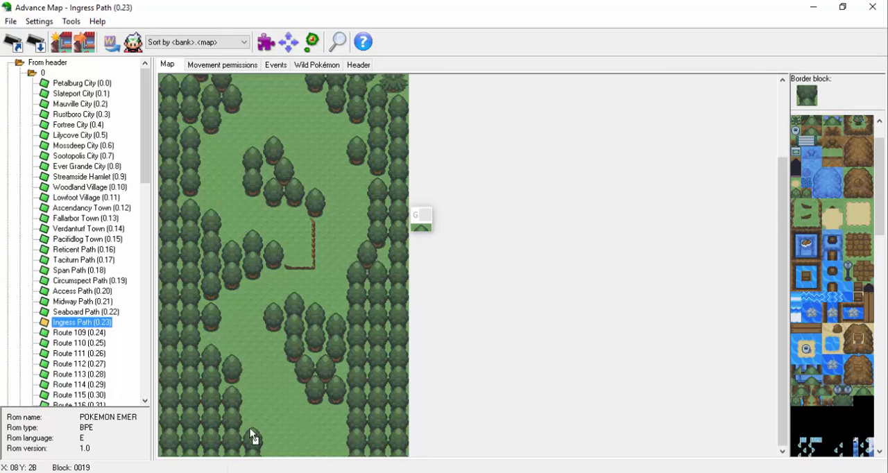
Place a separate round tree above the bottom one in the left border's fifth column and another beneath the lower cluster.
right_click(237, 374)
click(248, 400)
click(321, 401)
right_click(338, 401)
Try placing two round trees side by side directly below the tip of the lower cluster.
click(335, 422)
right_click(331, 441)
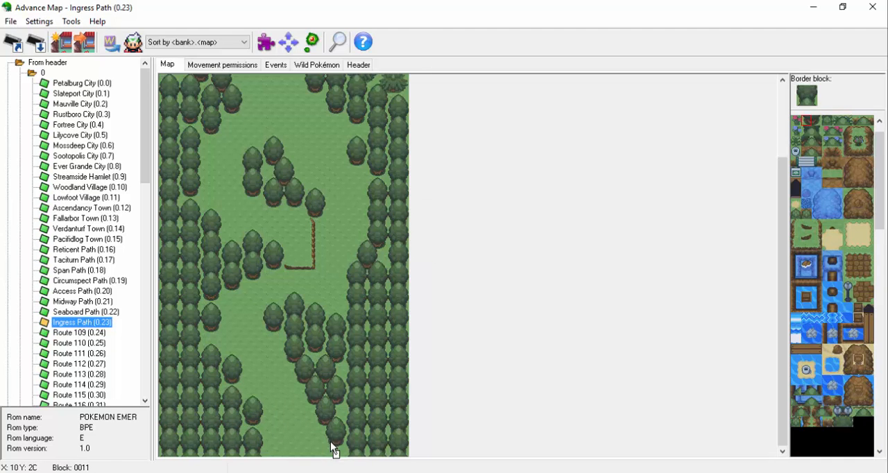
right_click(273, 316)
click(311, 425)
right_click(336, 444)
right_click(322, 441)
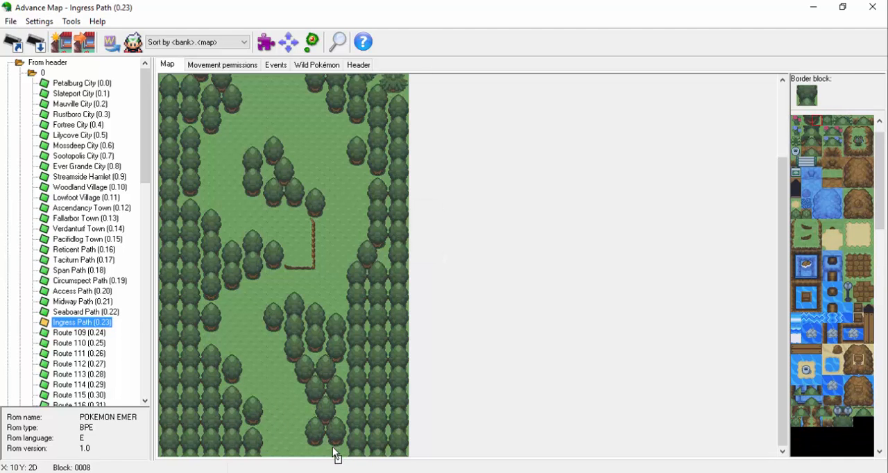
right_click(331, 447)
right_click(319, 401)
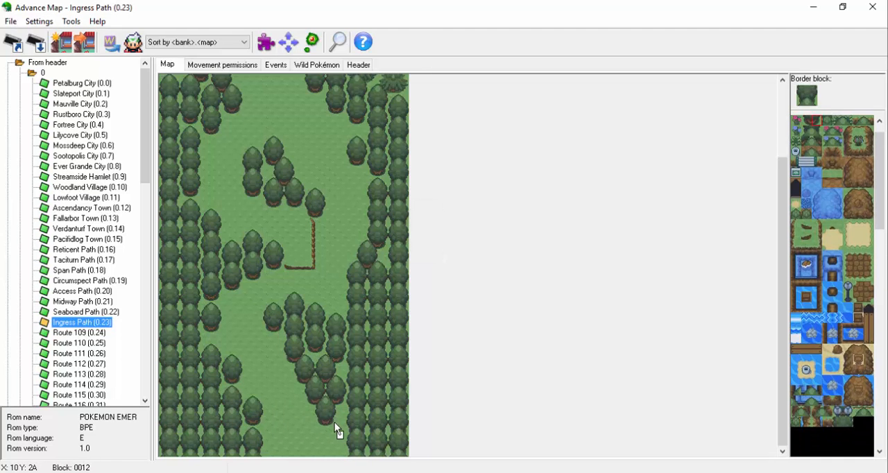
Place two round trees side by side at the map's bottom edge, joined to the right border below the lower cluster.
right_click(279, 323)
click(333, 431)
right_click(330, 417)
click(311, 452)
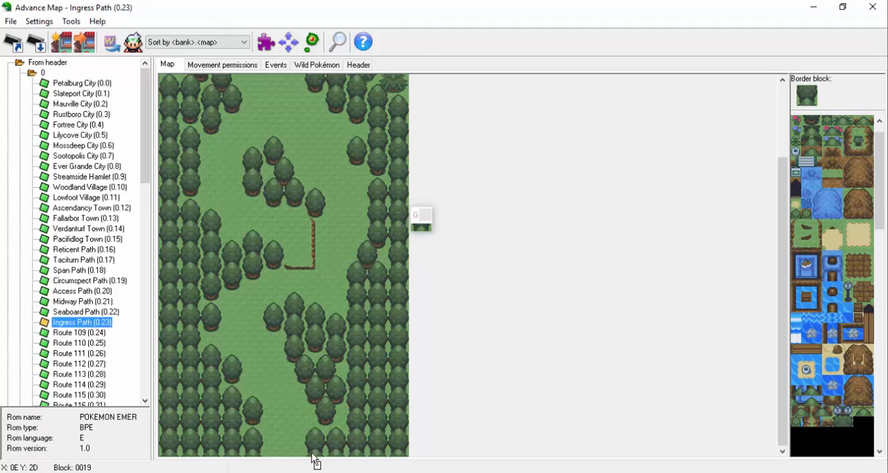
Remove the single round tree from the lowest tip of the lower cluster, restoring plain ground.
right_click(340, 419)
drag(330, 419, 319, 411)
right_click(311, 349)
click(330, 400)
right_click(278, 329)
right_click(341, 438)
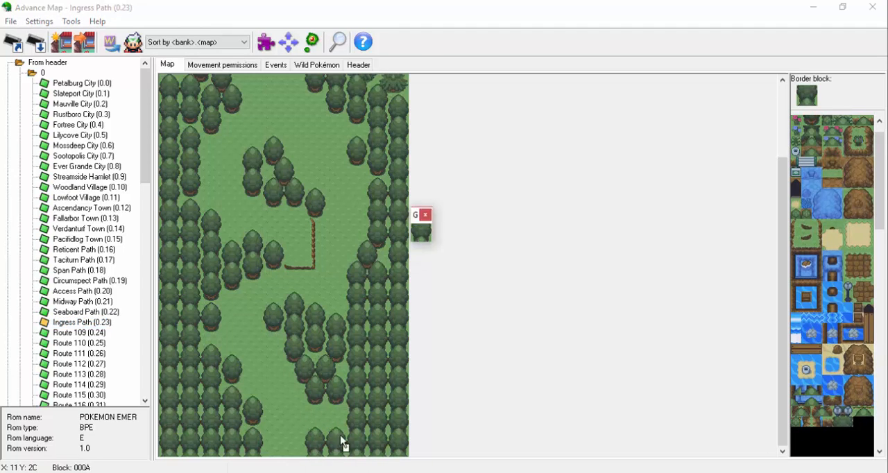
Replace the lower cluster's bottom-right tree with two stacked round trees that extend the right border's fourth column upward.
click(331, 414)
right_click(321, 417)
right_click(341, 406)
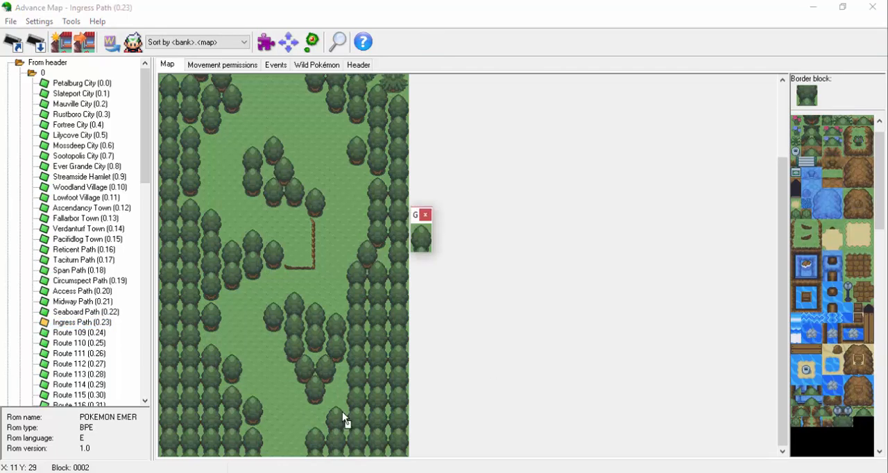
click(333, 385)
right_click(340, 380)
scroll(749, 193, up, 3)
scroll(478, 131, down, 3)
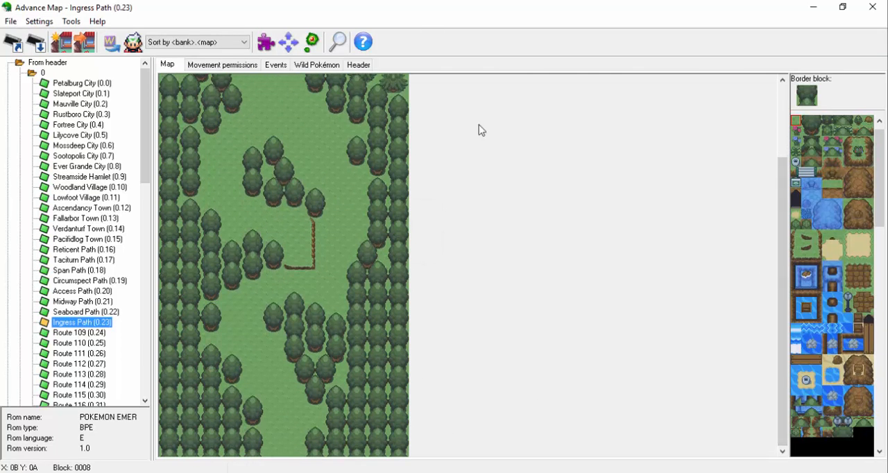
Place small narrow trees in notches along both borders and the inner clusters, plus one beside the upper left pine.
scroll(766, 162, up, 3)
scroll(852, 132, up, 1)
click(828, 130)
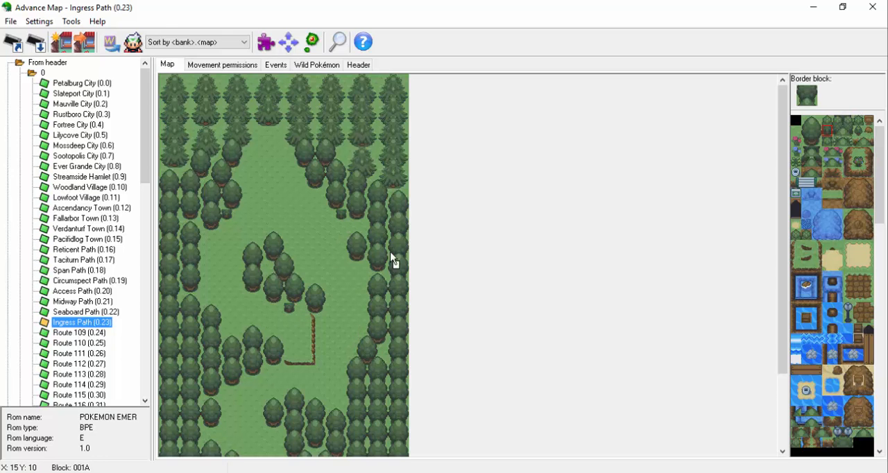
scroll(782, 283, down, 3)
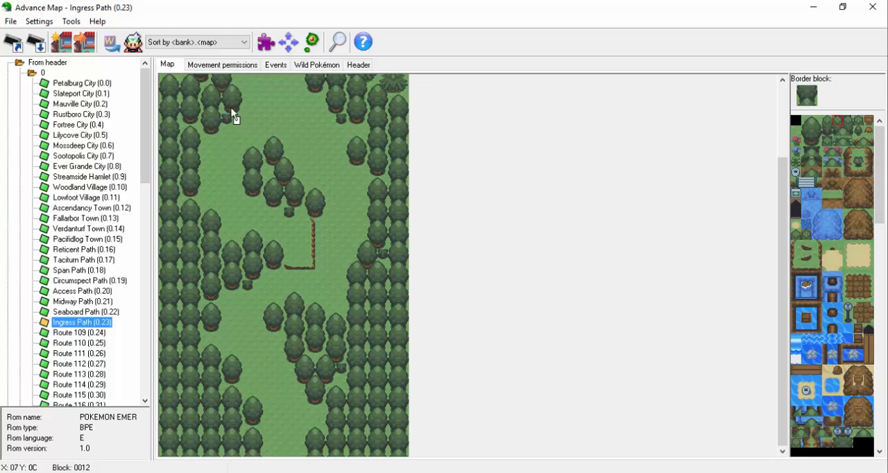
drag(781, 203, 778, 159)
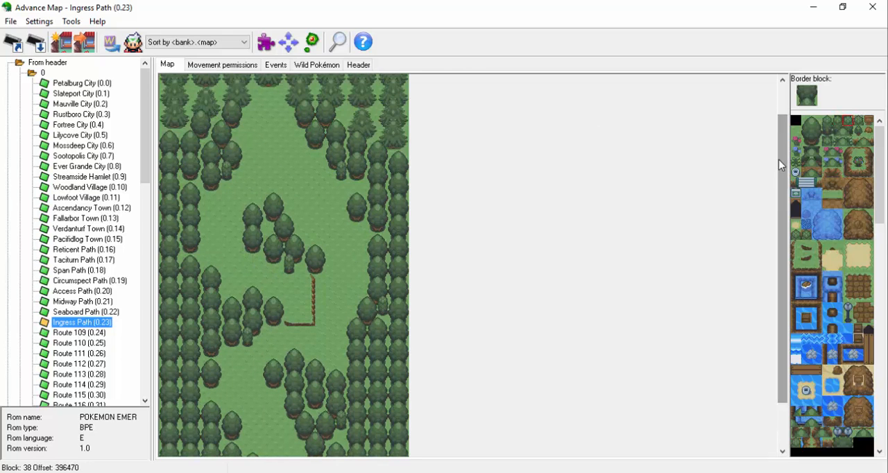
drag(880, 173, 880, 318)
click(817, 350)
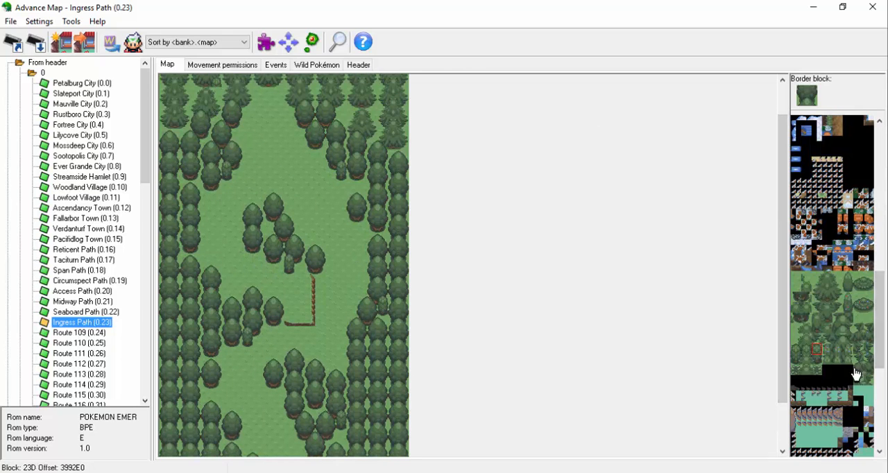
Place a small narrow tree in the lower left border's notch, just below its fourth-column tree.
drag(783, 199, 783, 249)
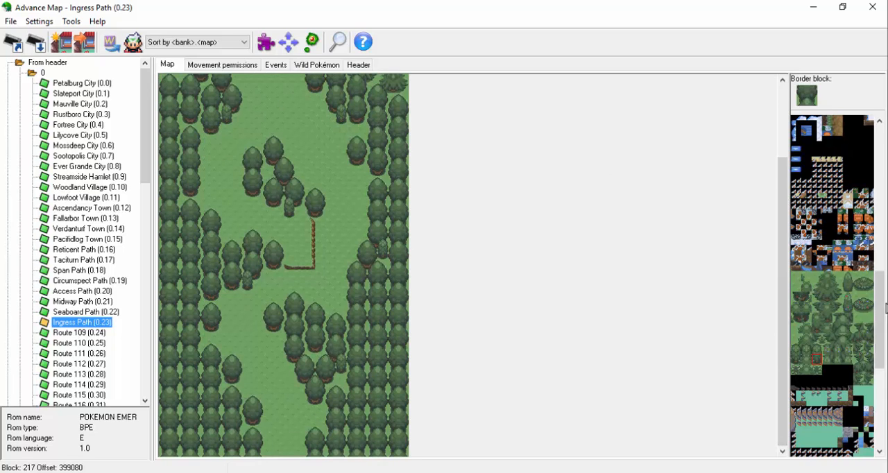
drag(879, 288, 879, 139)
click(828, 121)
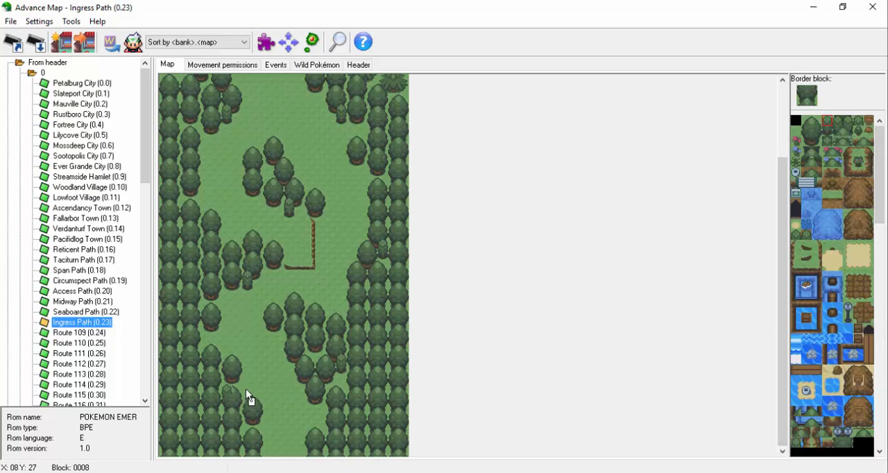
click(837, 131)
click(227, 390)
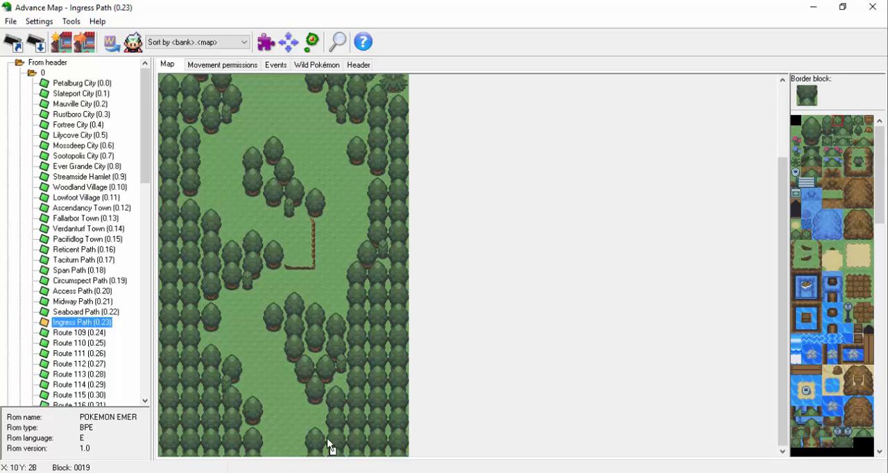
Place a brown rock beside the right border's middle and scatter single red and blue flowers across the open ground.
scroll(321, 432, up, 3)
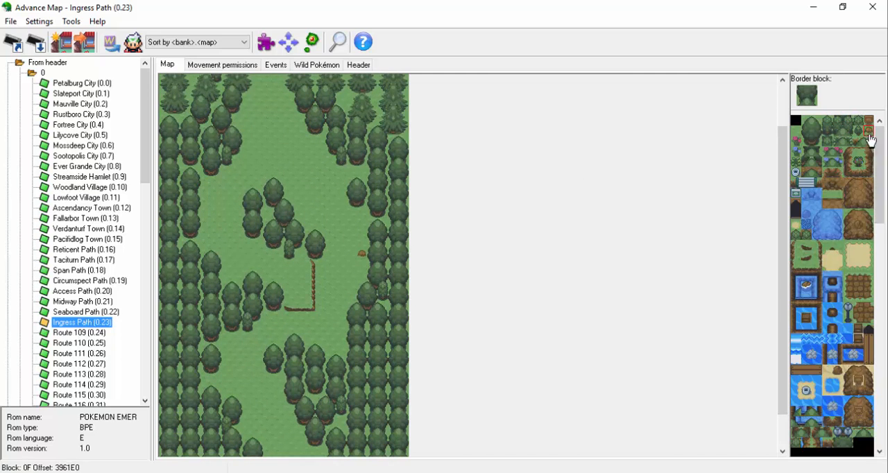
scroll(382, 190, up, 3)
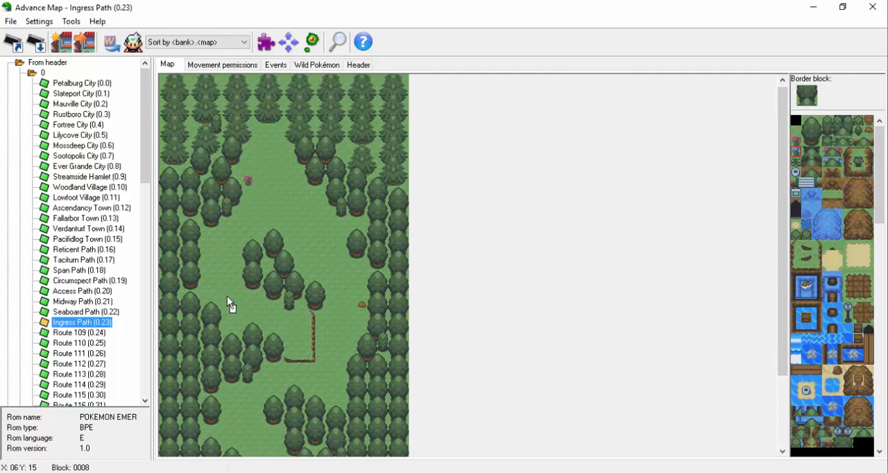
scroll(777, 222, down, 6)
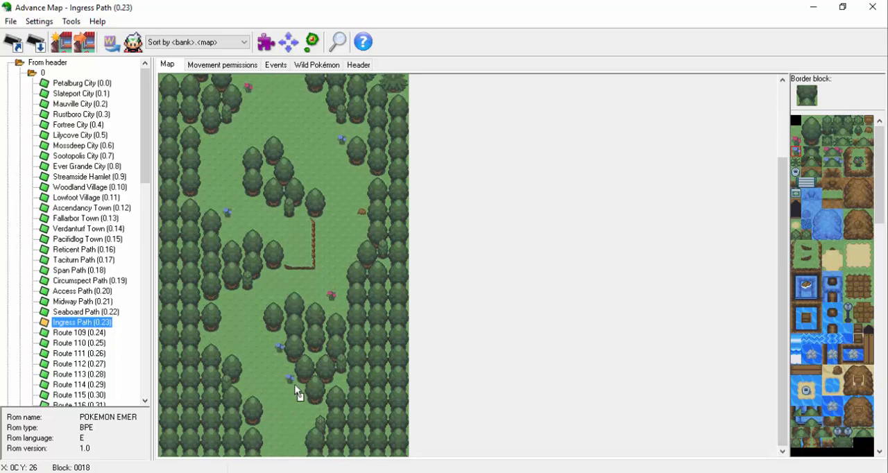
Remove the two blue flowers beside the lower cluster and place one beside the lower left border.
right_click(295, 386)
click(279, 348)
mouse_move(784, 256)
mouse_down()
mouse_move(793, 221)
mouse_move(780, 263)
mouse_move(783, 205)
mouse_up()
right_click(290, 379)
click(248, 389)
right_click(295, 390)
Set the movement permission of the L-shaped ledge and the brown rock to 1 (obstacle).
click(256, 67)
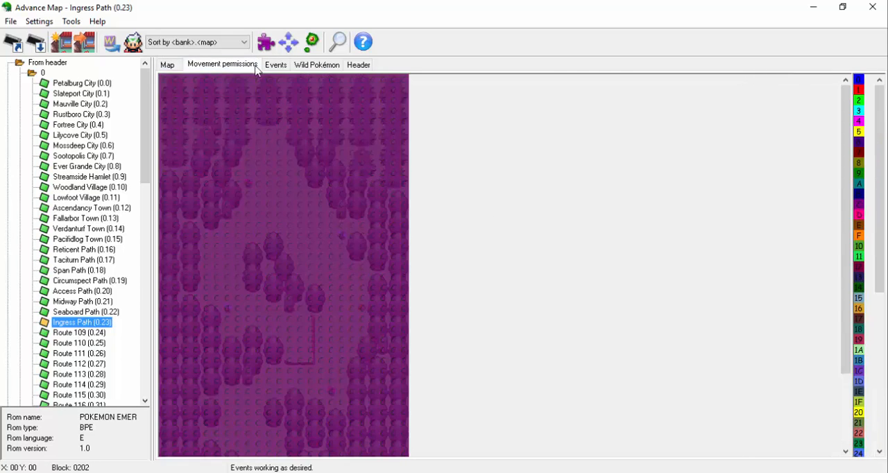
click(859, 90)
drag(845, 123, 844, 195)
mouse_move(289, 265)
mouse_down()
mouse_move(313, 245)
mouse_move(311, 224)
mouse_up()
scroll(340, 246, down, 1)
click(362, 214)
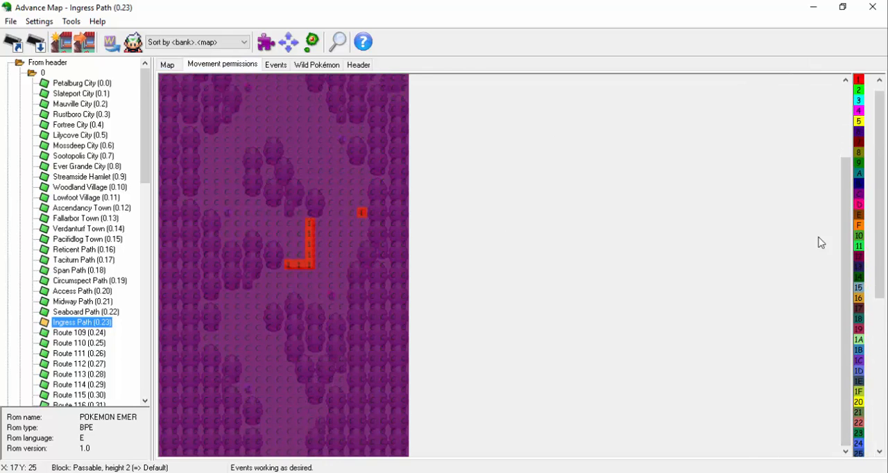
Mark the trunks and bases of the topmost row of pines with movement permission 1 across the map's full width.
drag(844, 241, 843, 166)
click(168, 65)
click(204, 65)
drag(174, 90, 405, 101)
click(393, 91)
click(361, 91)
click(330, 90)
click(207, 91)
Mark the second row of pines with movement permission 1 across the map's full width, correcting misplaced tiles.
drag(164, 121, 404, 121)
click(339, 112)
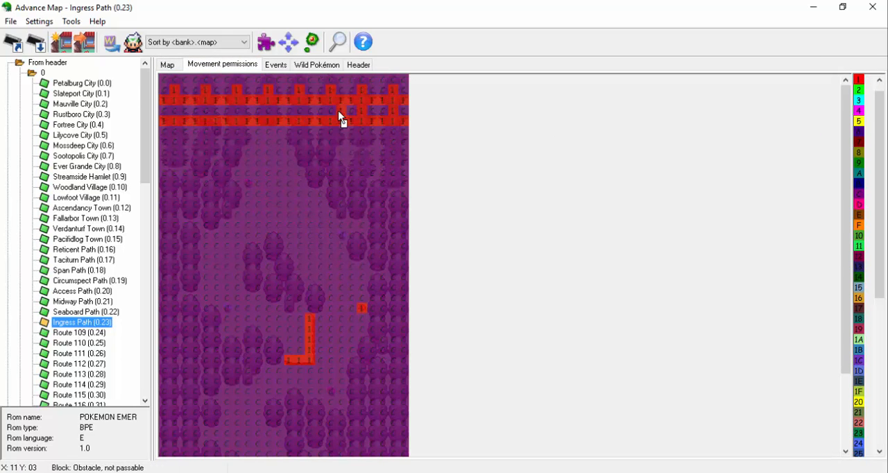
right_click(349, 113)
click(340, 112)
right_click(338, 120)
click(330, 112)
click(299, 111)
click(269, 112)
click(176, 112)
Mark the lowest pines of the upper left border with movement permission 1, checking their shapes on the tile map.
mouse_move(175, 132)
mouse_down()
mouse_move(178, 156)
mouse_move(215, 152)
mouse_up()
click(182, 154)
click(167, 65)
click(213, 65)
click(167, 64)
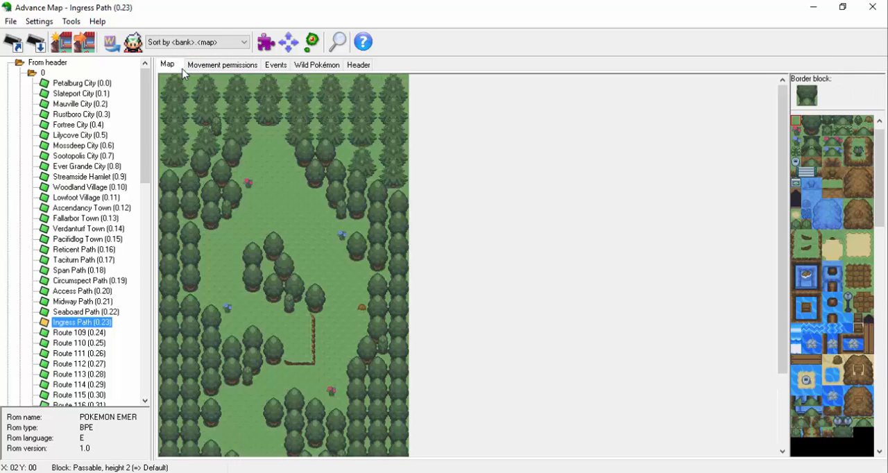
Mark the lowest pines of the upper right border with movement permission 1.
click(213, 64)
drag(289, 143, 404, 142)
click(330, 133)
drag(382, 185, 403, 184)
drag(372, 173, 352, 172)
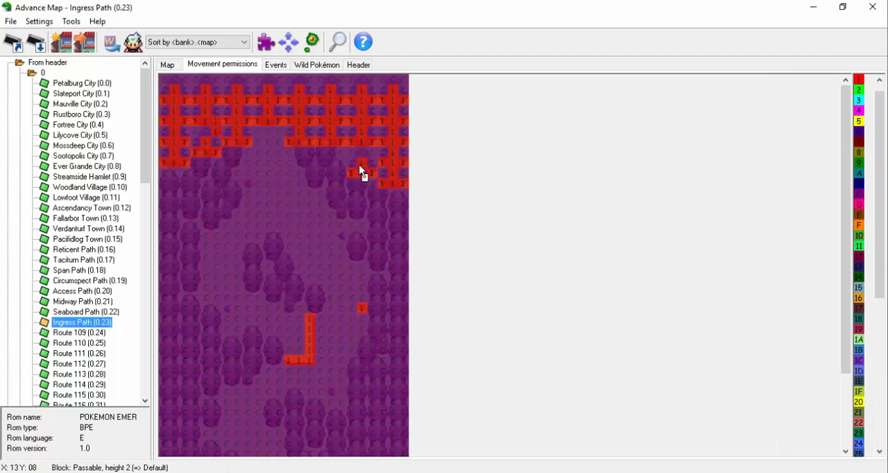
Mark the upper left border's round trees with movement permission 1, down through the two-column stretch.
click(169, 64)
click(194, 65)
click(168, 64)
click(212, 65)
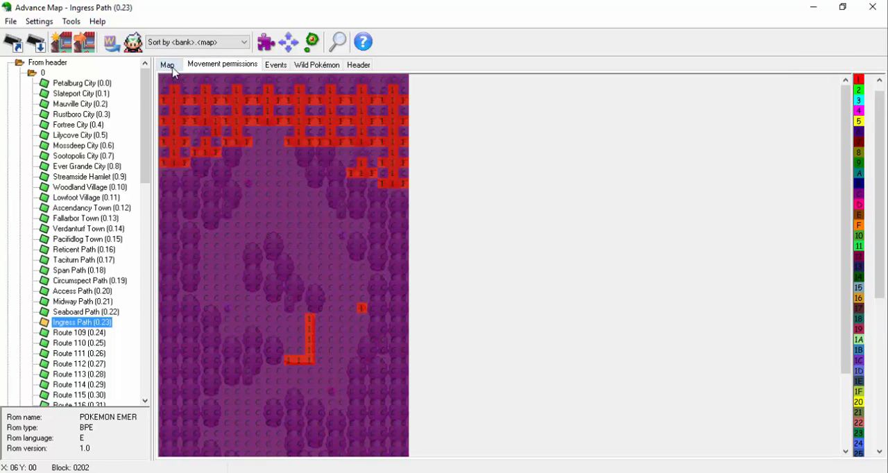
click(168, 64)
click(212, 65)
mouse_move(198, 168)
mouse_down()
mouse_move(220, 202)
mouse_move(209, 208)
mouse_move(194, 262)
mouse_move(188, 258)
mouse_up()
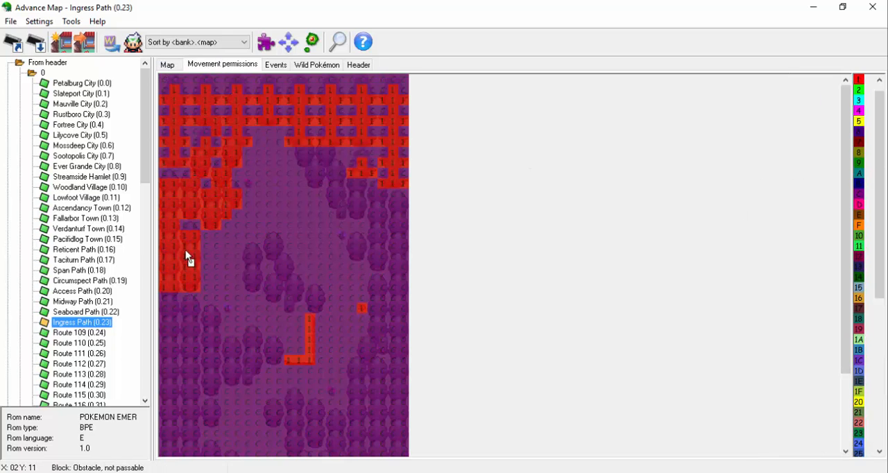
Mark the upper right border's round trees and outline the border and lower cluster down to the map's bottom with permission 1.
mouse_move(338, 212)
mouse_down()
mouse_move(377, 200)
mouse_move(382, 213)
mouse_move(373, 254)
mouse_move(395, 292)
mouse_move(377, 321)
mouse_up()
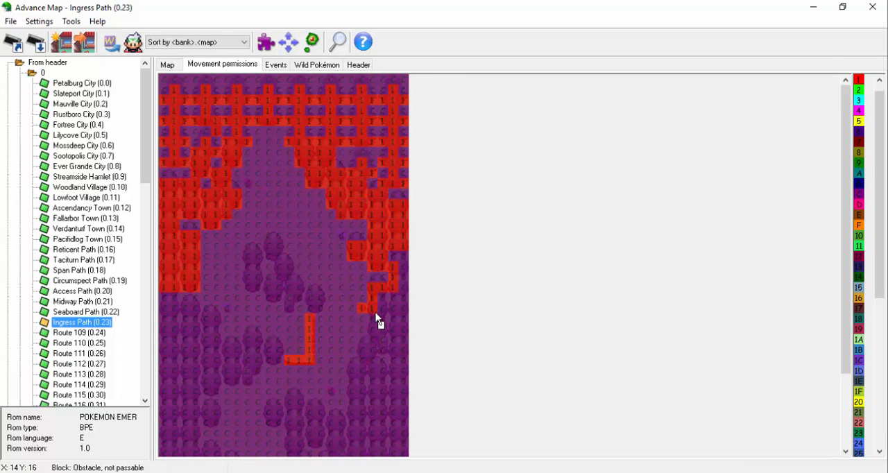
mouse_move(352, 379)
mouse_down()
mouse_move(294, 432)
mouse_move(300, 454)
mouse_up()
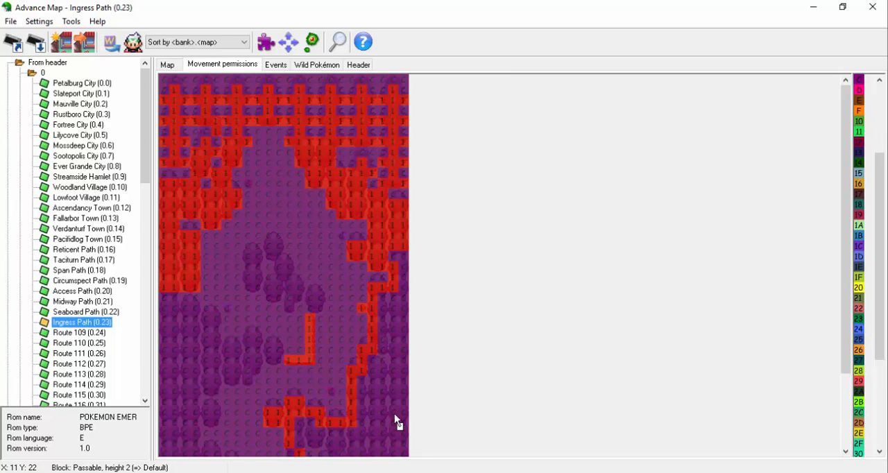
scroll(394, 414, down, 3)
drag(316, 404, 312, 445)
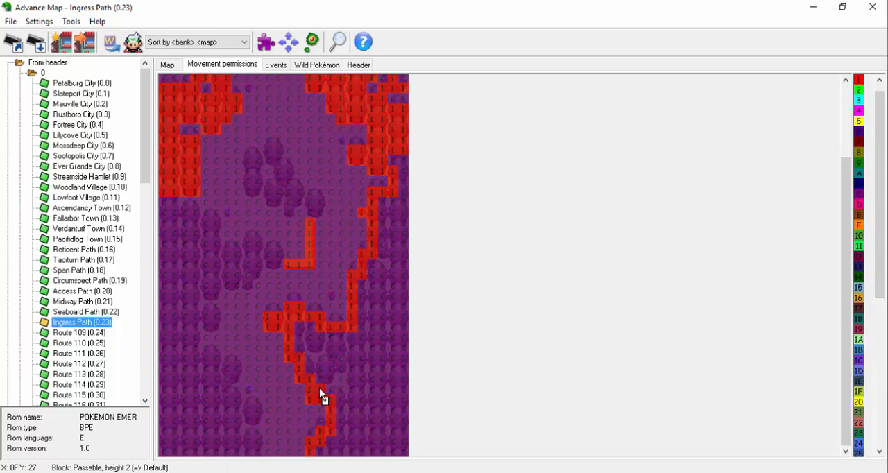
Complete the lower cluster and fill the right border behind its outline with movement permission 1.
drag(320, 394, 340, 371)
drag(842, 290, 841, 264)
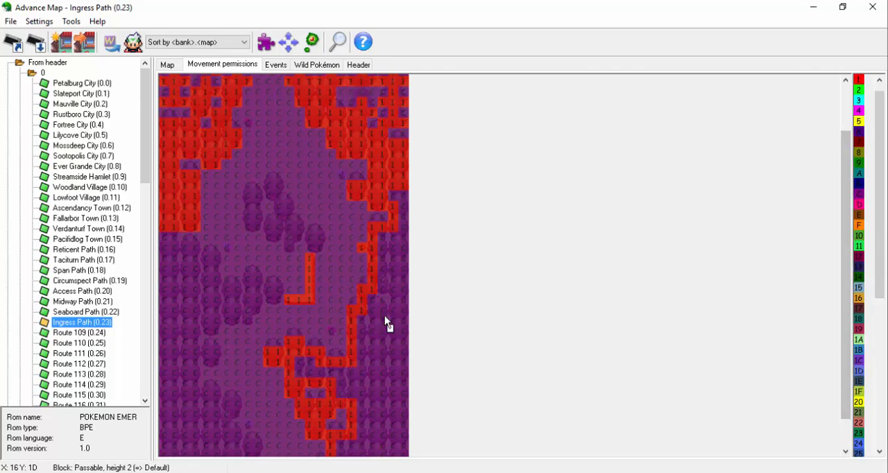
drag(386, 312, 374, 301)
middle_click(399, 270)
Mark the upper inner tree cluster with movement permission 1, checking its shape on the tile map.
click(168, 65)
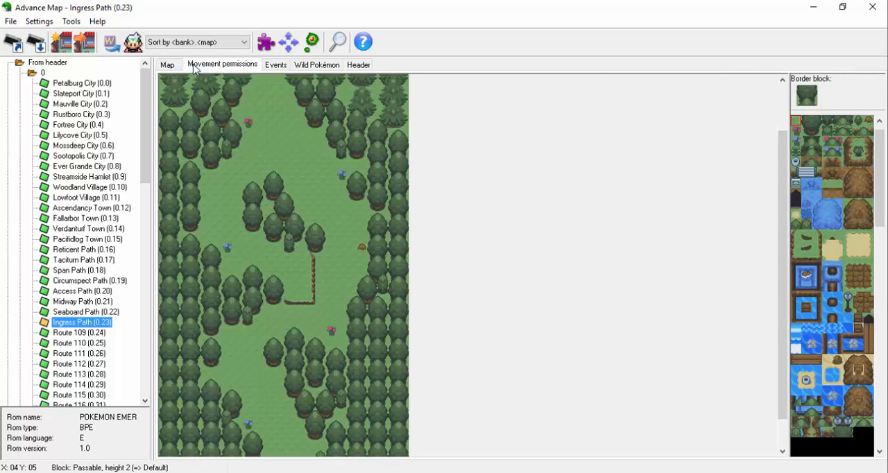
click(196, 64)
drag(845, 233, 845, 284)
mouse_move(247, 160)
mouse_down()
mouse_move(264, 161)
mouse_move(283, 206)
mouse_move(264, 190)
mouse_move(321, 218)
mouse_up()
click(167, 64)
click(213, 65)
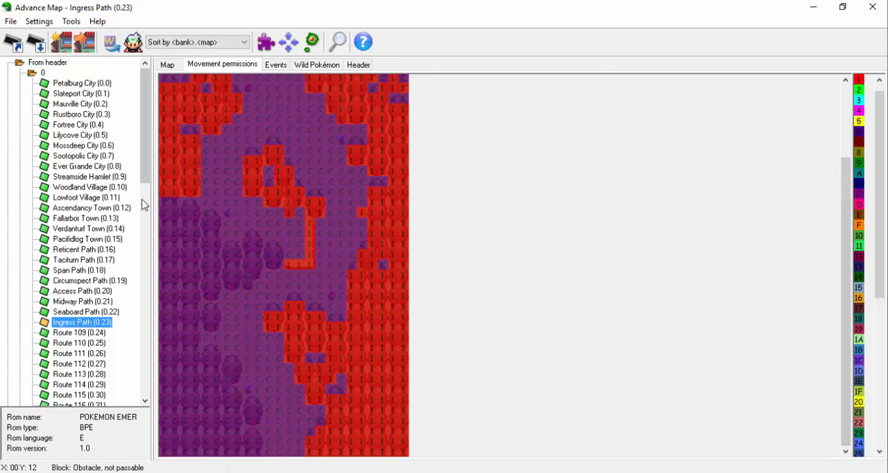
Outline the lower left border and its protruding trees with movement permission 1 down to the map's bottom, and save the map.
drag(253, 254, 251, 286)
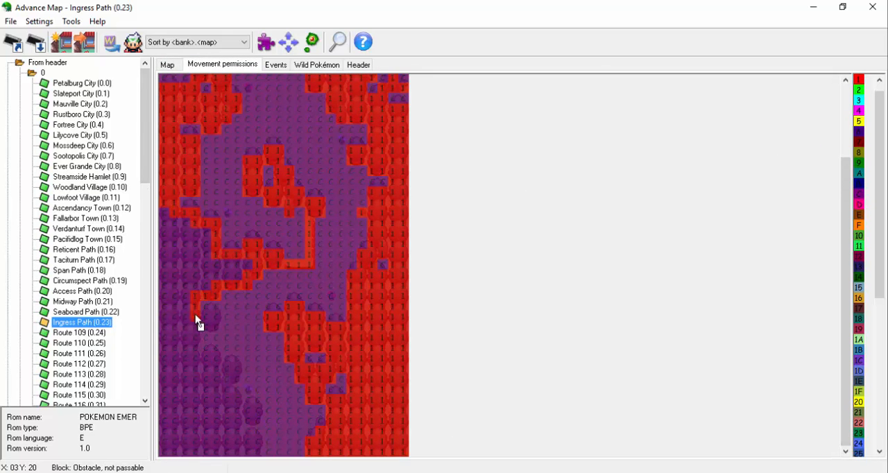
mouse_move(196, 321)
mouse_down()
mouse_move(212, 371)
mouse_move(256, 421)
mouse_move(255, 461)
mouse_up()
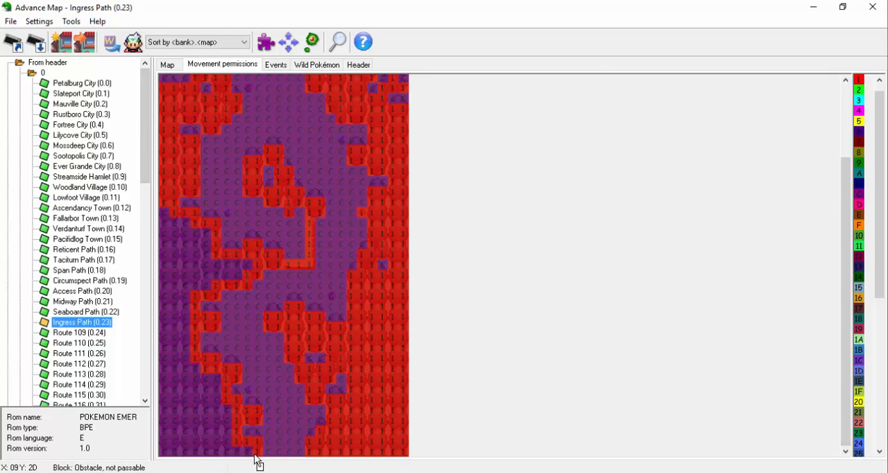
drag(847, 298, 813, 140)
click(169, 65)
click(34, 42)
Paint irregular tall-grass patches on both sides of the upper inner cluster, reaching the left and right borders.
mouse_move(784, 209)
mouse_down()
mouse_move(790, 263)
mouse_move(794, 215)
mouse_up()
drag(879, 167, 876, 112)
click(796, 161)
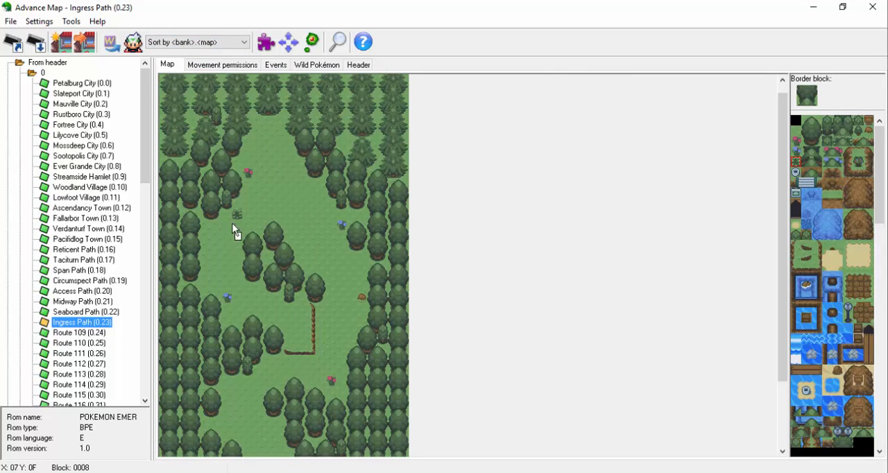
drag(215, 250, 207, 243)
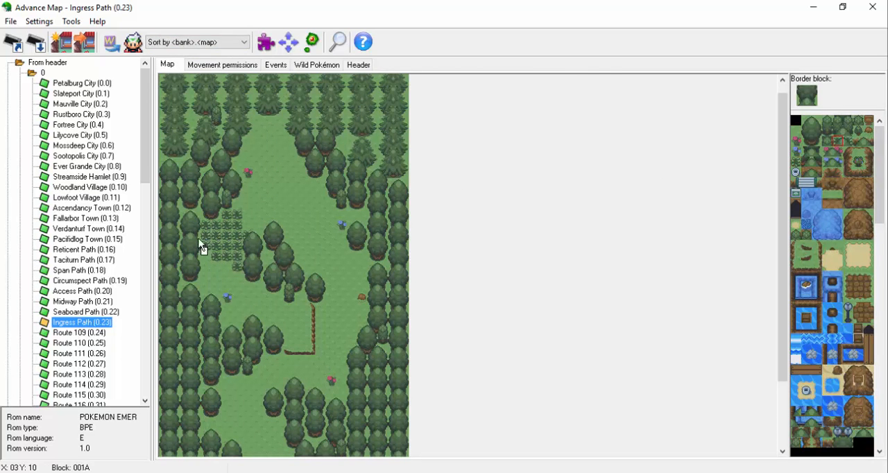
scroll(349, 229, down, 2)
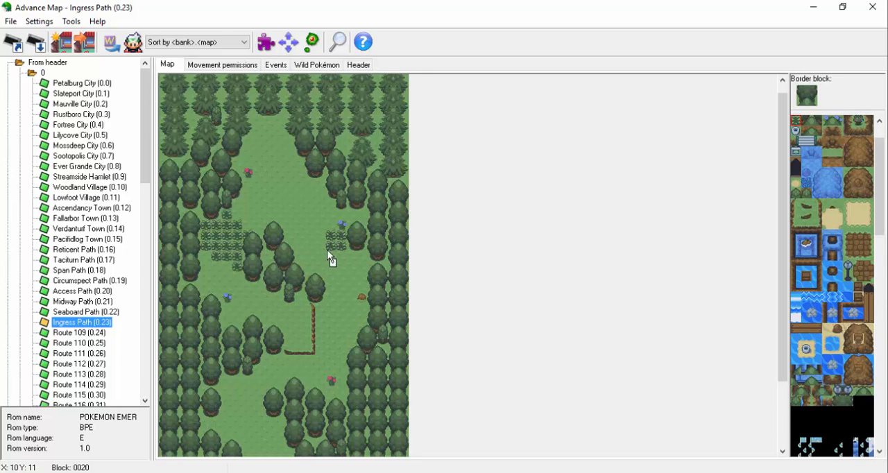
mouse_move(330, 255)
mouse_down()
mouse_move(316, 276)
mouse_move(339, 297)
mouse_up()
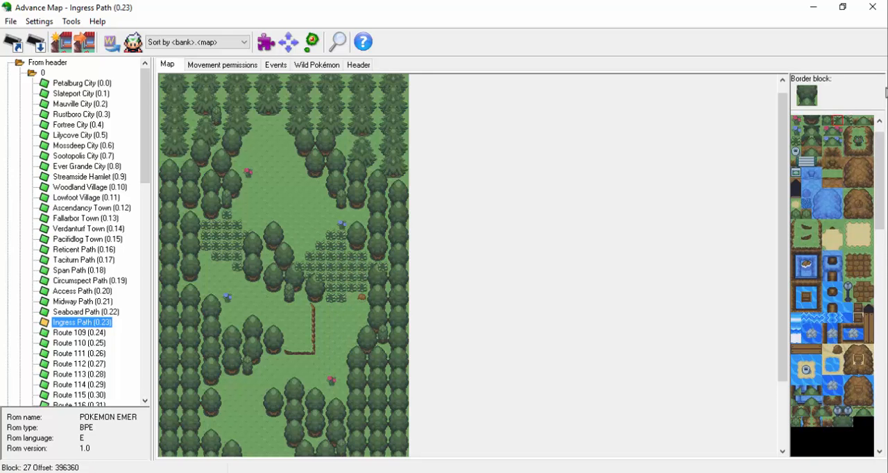
Paint an irregular tall-grass patch between the lower left border and the lower cluster.
scroll(549, 303, down, 4)
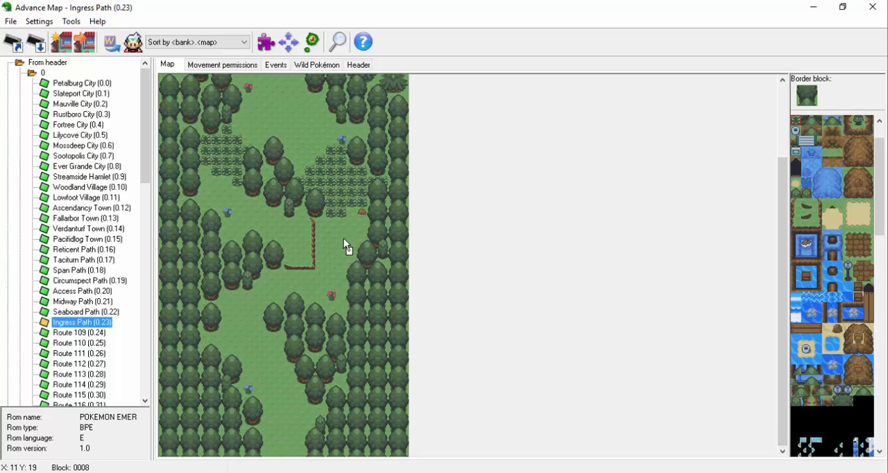
drag(782, 223, 787, 267)
mouse_move(245, 359)
mouse_down()
mouse_move(266, 365)
mouse_move(257, 402)
mouse_up()
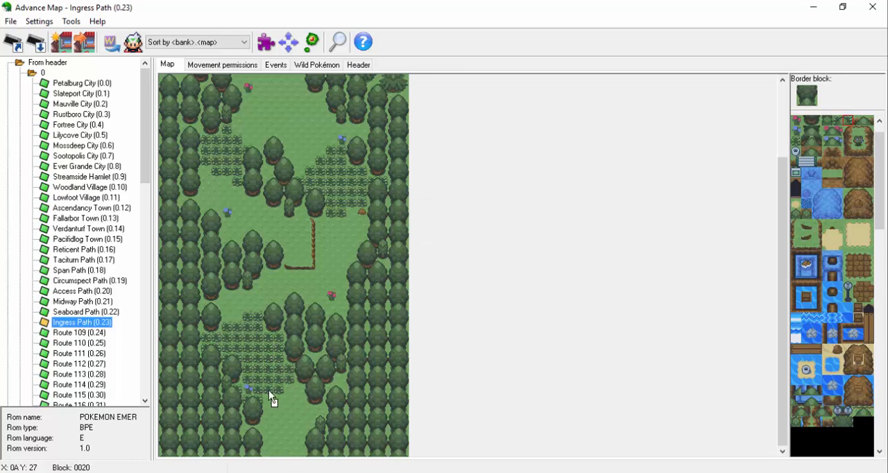
drag(787, 248, 787, 169)
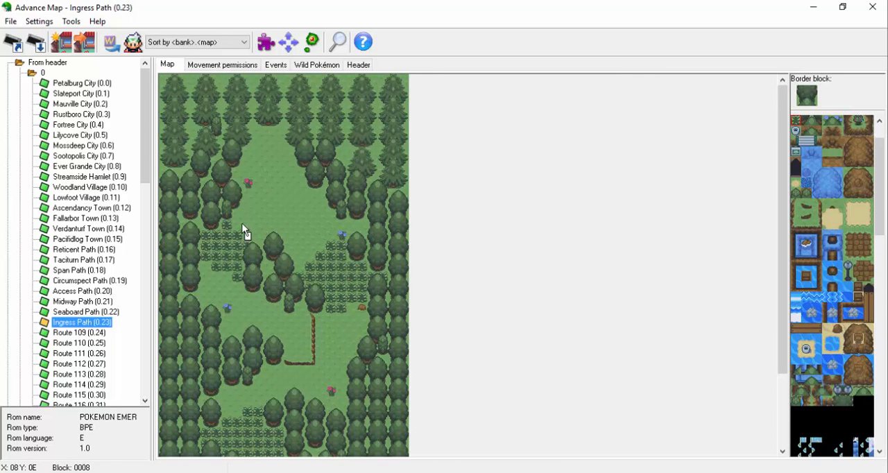
Extend the upper left tall-grass patch upward and right toward the inner tree cluster, and save the map.
drag(265, 210, 259, 217)
right_click(264, 237)
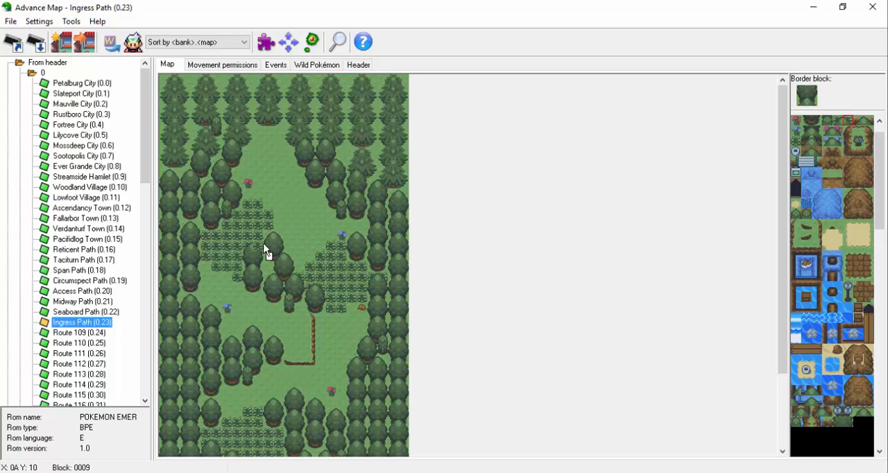
click(37, 45)
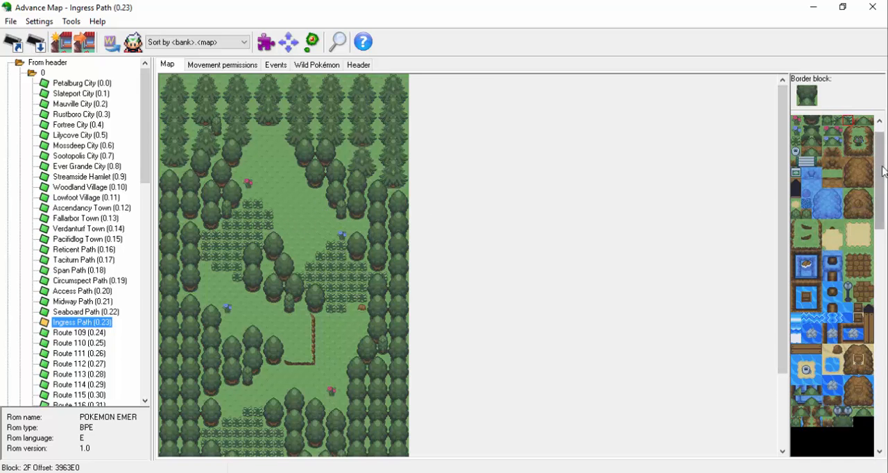
Save the map, open Access Path for reference, and return to Ingress Path.
drag(881, 169, 881, 149)
click(869, 120)
click(36, 43)
double_click(93, 292)
double_click(94, 322)
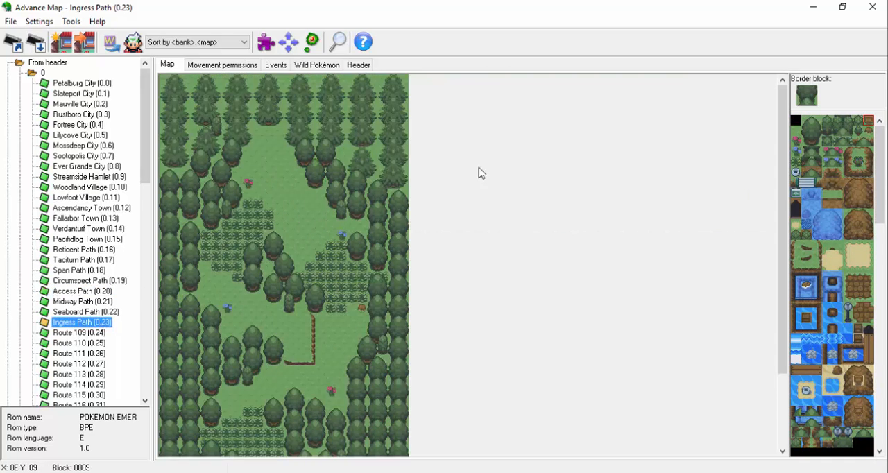
Place the outer corner and edge tiles of an irregular sandy patch in the clearing at the map's upper end.
click(258, 163)
click(269, 154)
scroll(848, 245, down, 1)
click(869, 205)
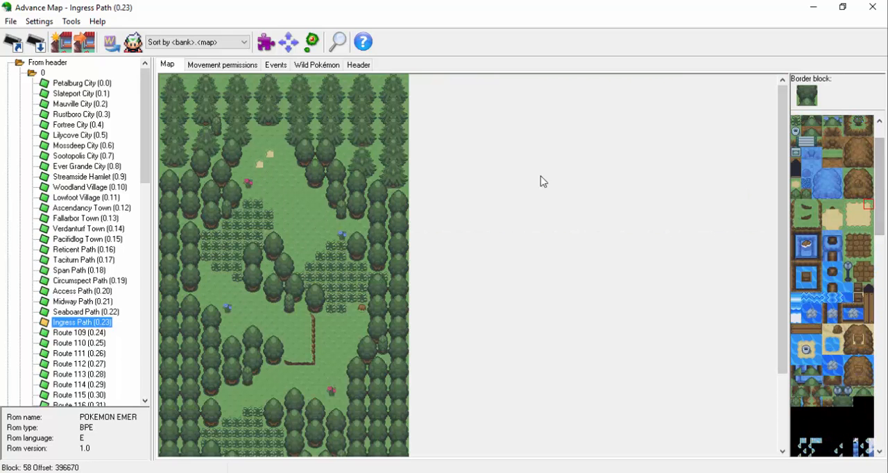
click(279, 154)
click(289, 172)
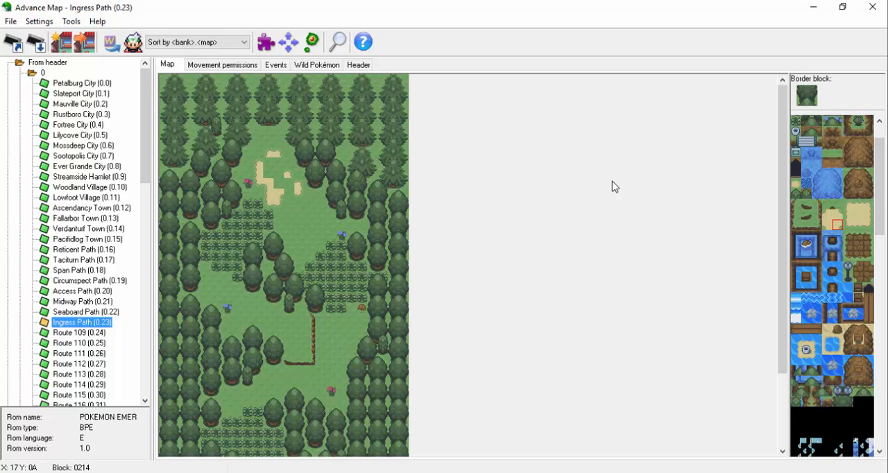
Complete the sandy patch with its remaining connecting tiles and fill the gaps in its centre with plain sand.
click(837, 214)
click(289, 183)
click(279, 174)
click(869, 214)
click(279, 164)
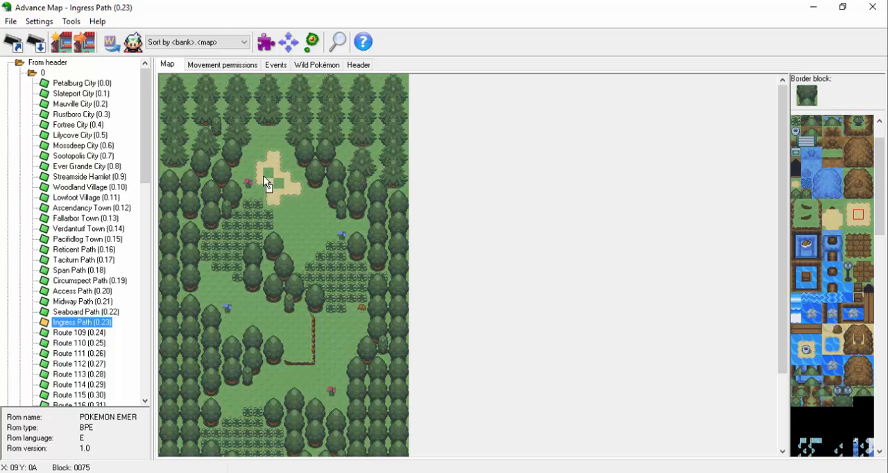
drag(267, 176, 278, 183)
Place a single wooden signpost at the sandy patch's upper left with grass beside it, check the movement permissions, and save the map.
drag(880, 181, 880, 162)
click(869, 121)
drag(248, 151, 259, 151)
right_click(274, 144)
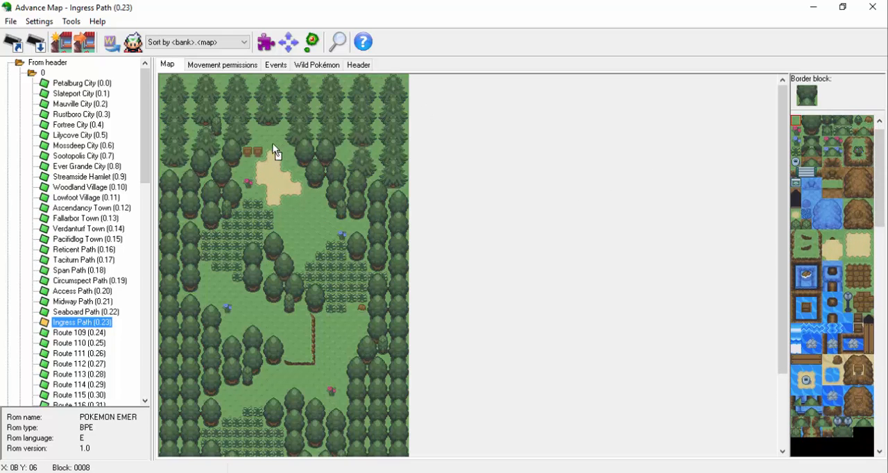
click(222, 65)
click(167, 66)
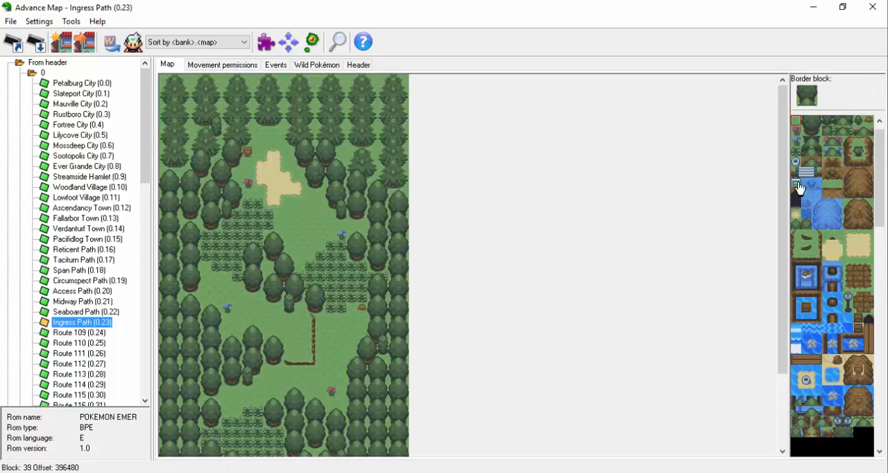
click(36, 42)
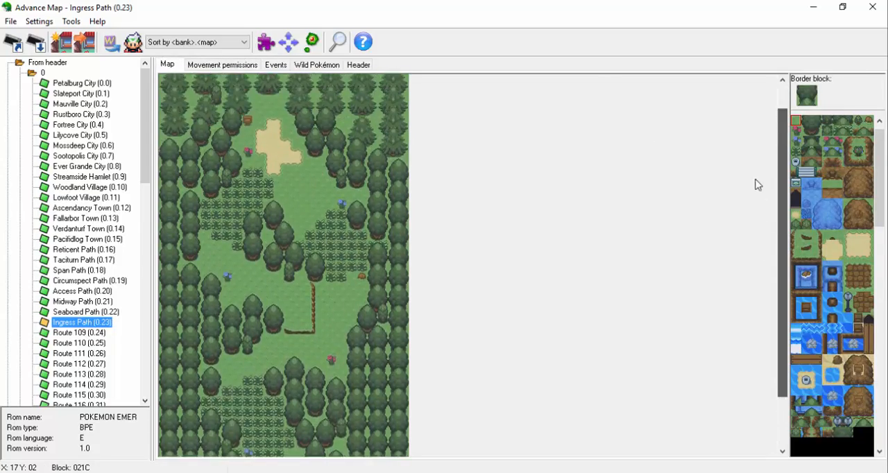